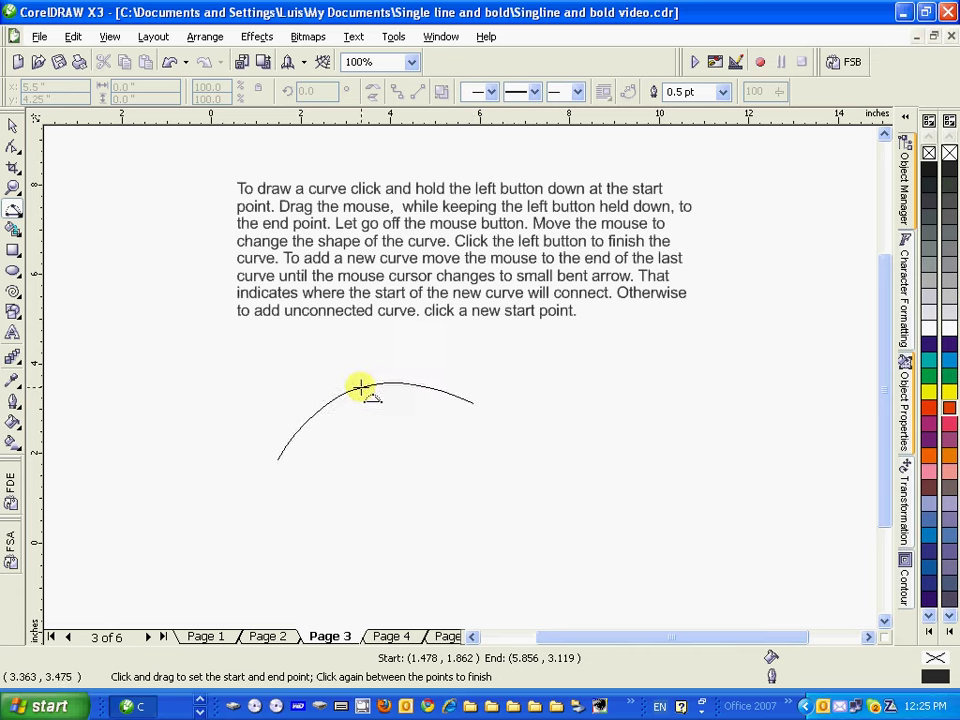
- Draw two connected 3-point curves about 6 by 2.7 inches overall, plus a separate curve about 2.2 by 1.6 inches, below the text on page 3
{"action": "left_click", "coordinate": [336, 377]}
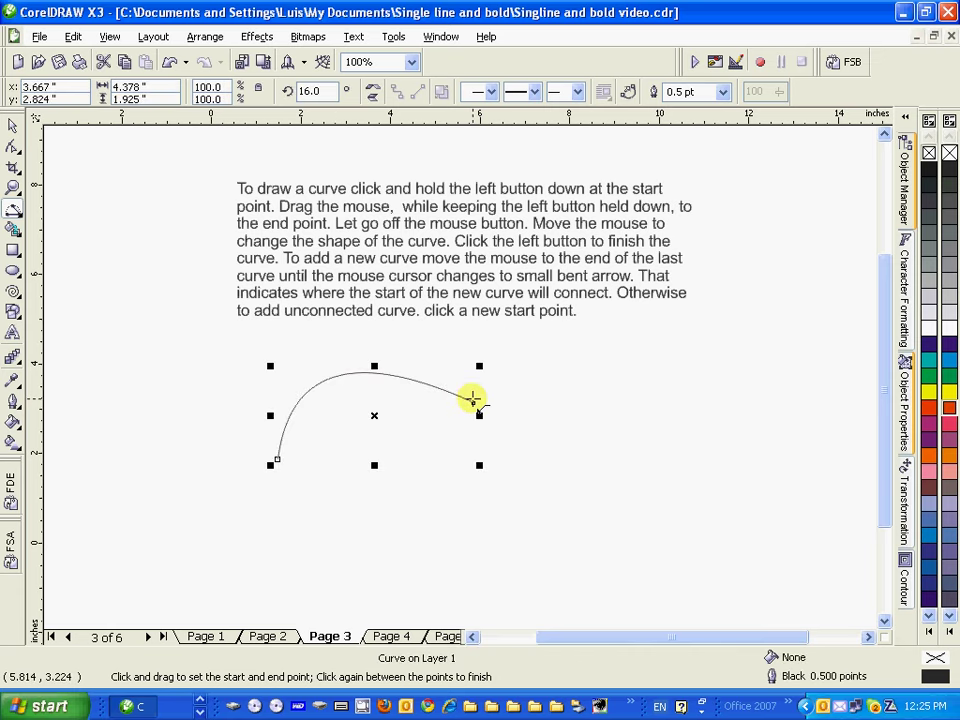
{"action": "left_click_drag", "start_coordinate": [472, 400], "coordinate": [545, 492]}
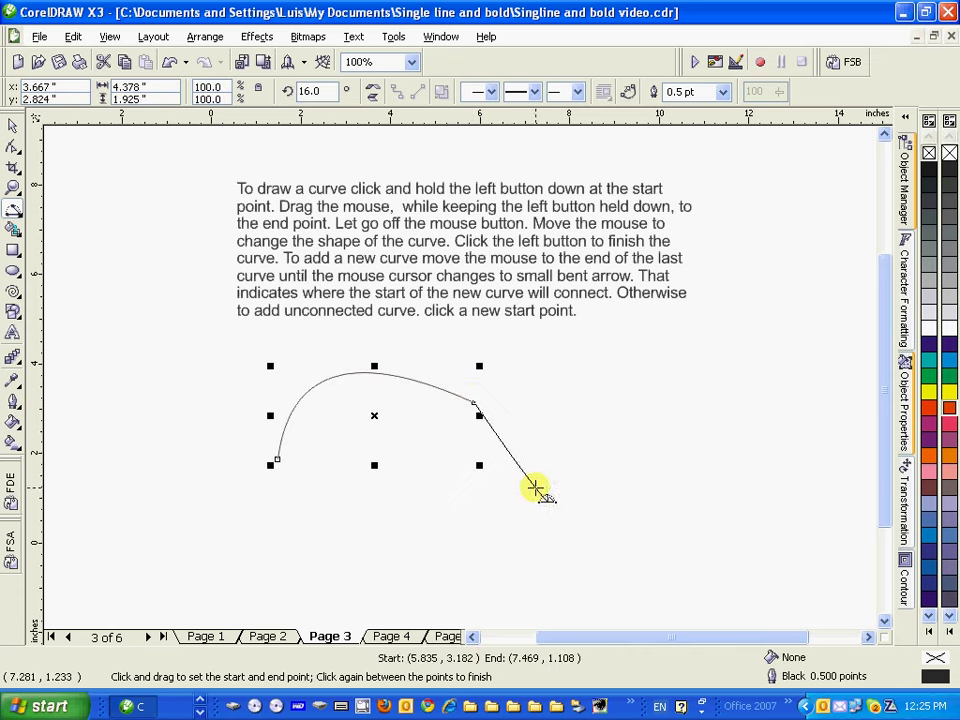
{"action": "left_click", "coordinate": [439, 464]}
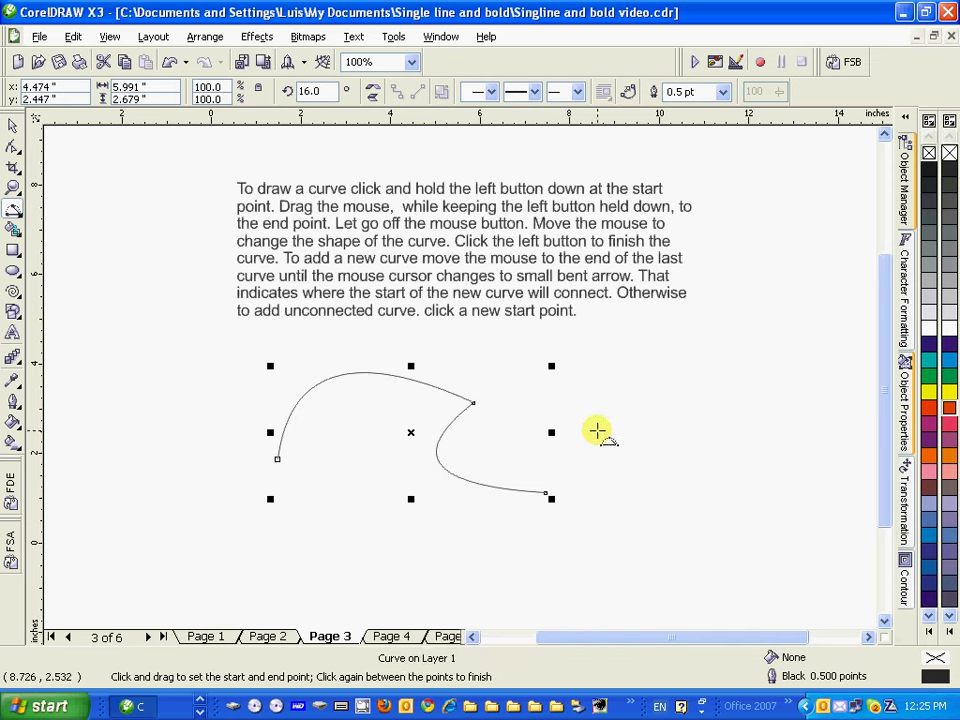
{"action": "left_click_drag", "start_coordinate": [562, 448], "coordinate": [657, 394]}
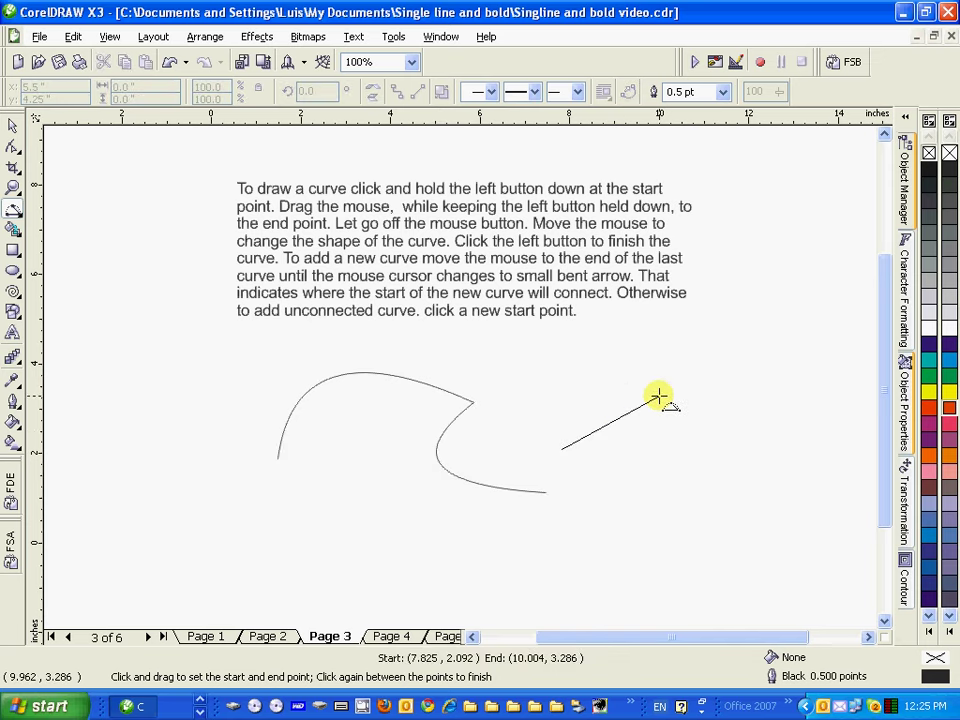
{"action": "left_click", "coordinate": [583, 383]}
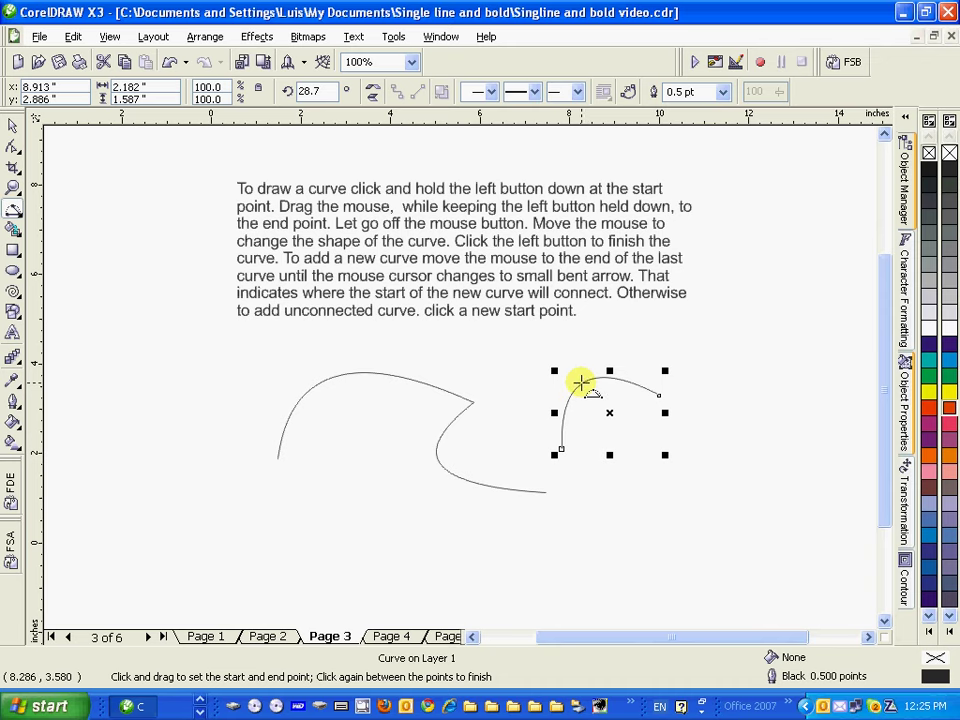
- On page 4, draw two connected straight lines forming a peak about 4.3 inches wide and a separate line about 1.3 inches wide with the 3-point curve tool
{"action": "key", "text": "Page_Down"}
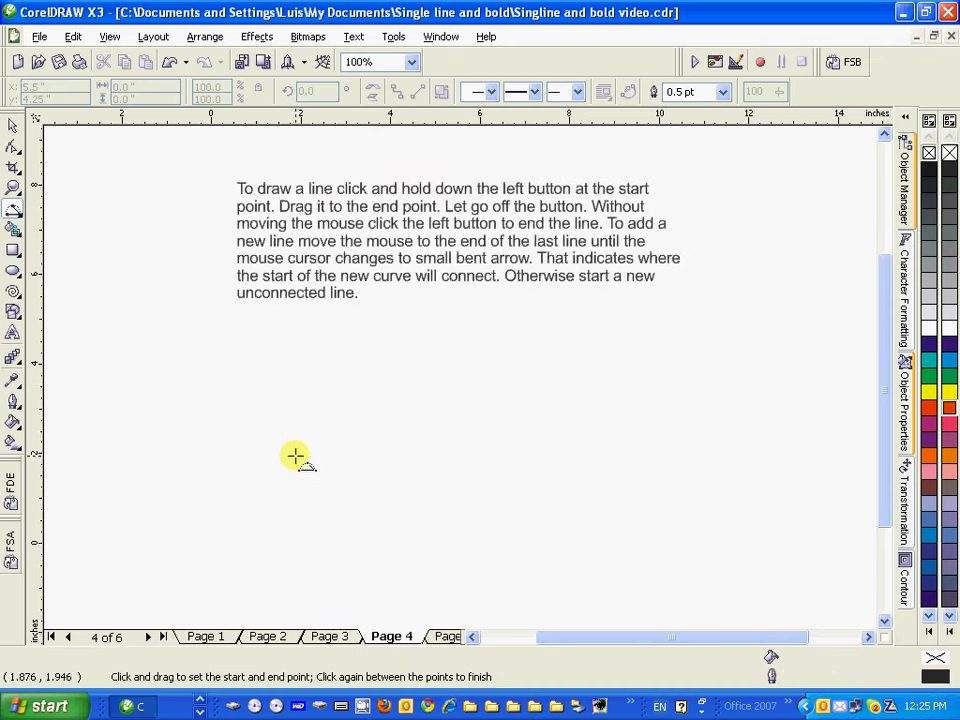
{"action": "mouse_move", "coordinate": [293, 457]}
{"action": "left_mouse_down"}
{"action": "mouse_move", "coordinate": [411, 398]}
{"action": "mouse_move", "coordinate": [484, 461]}
{"action": "left_mouse_up"}
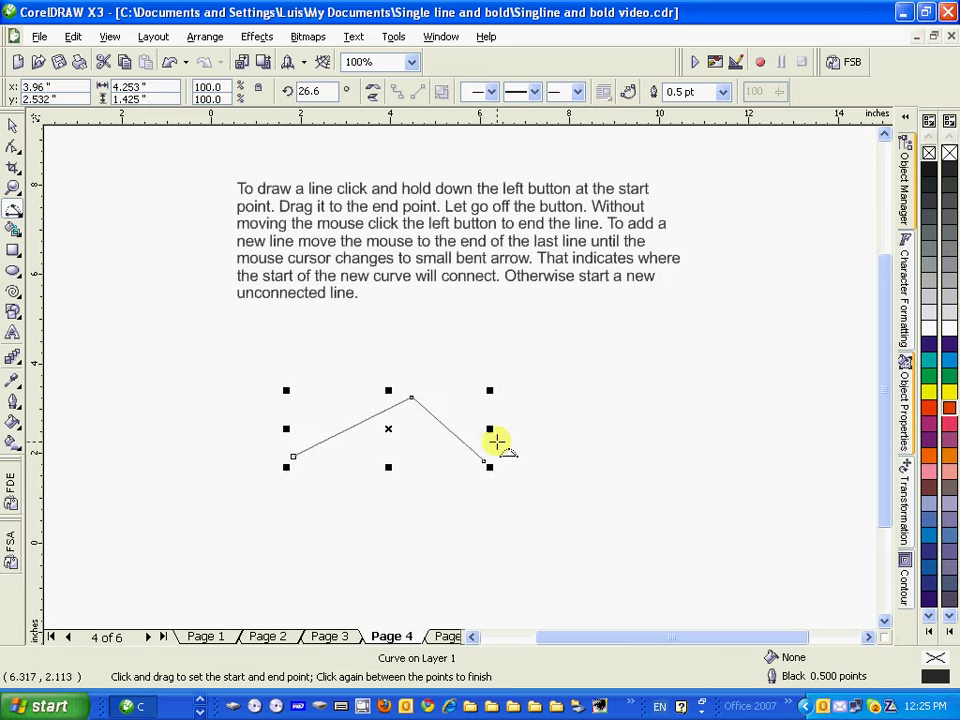
{"action": "left_click_drag", "start_coordinate": [458, 388], "coordinate": [518, 372]}
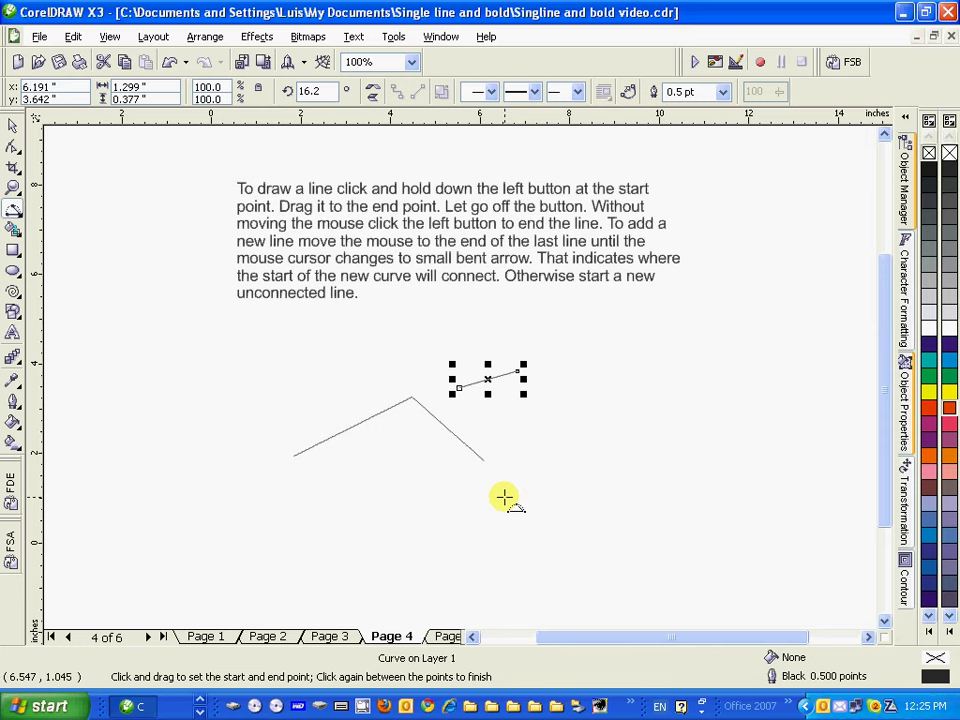
- On page 1, add the artistic text "B" in Arial at about x 2.1, y 3.0 inches
{"action": "key", "text": "Page_Down"}
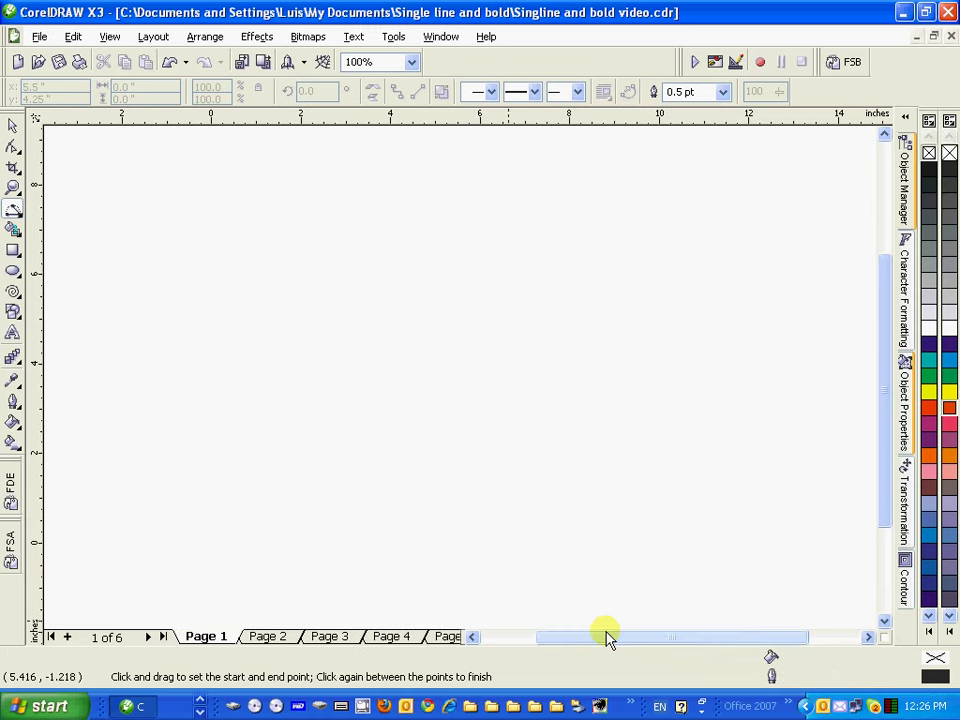
{"action": "left_click", "coordinate": [13, 332]}
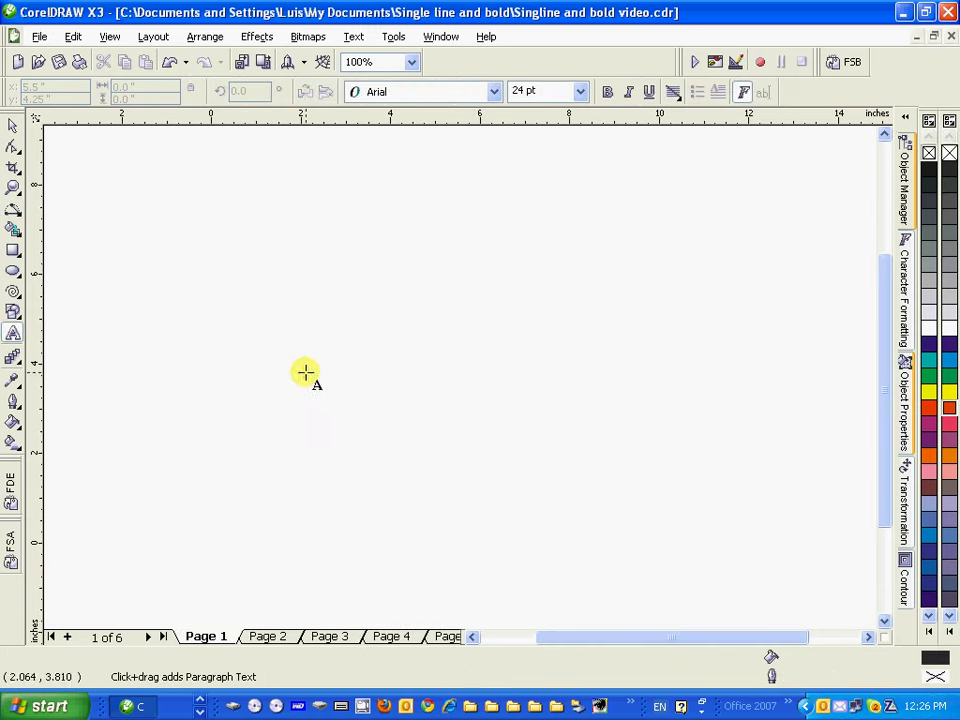
{"action": "left_click", "coordinate": [306, 409]}
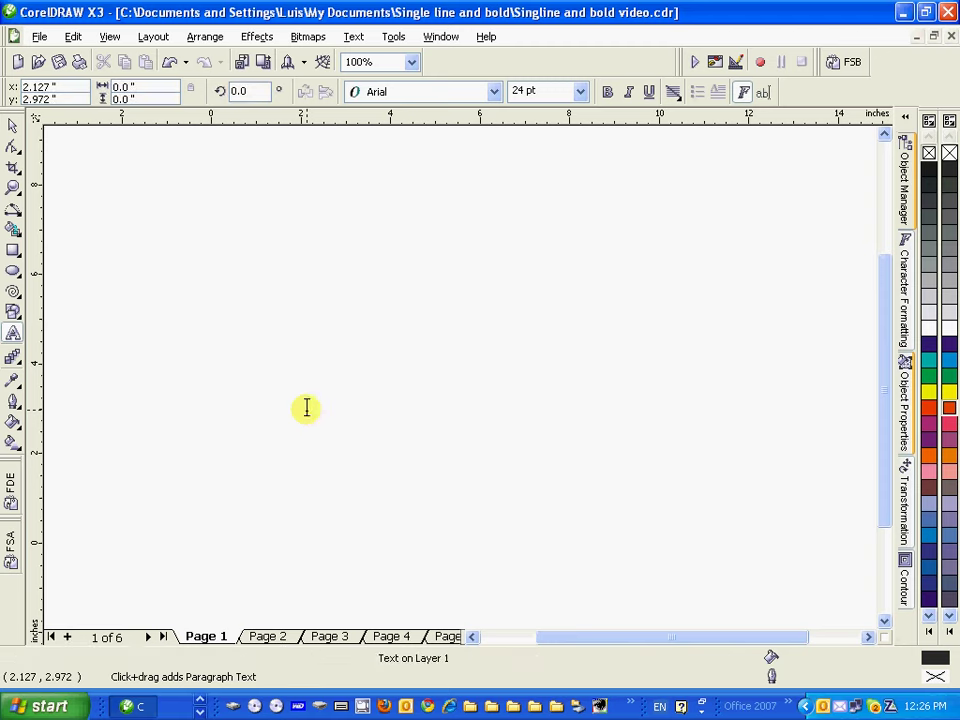
{"action": "type", "text": "B"}
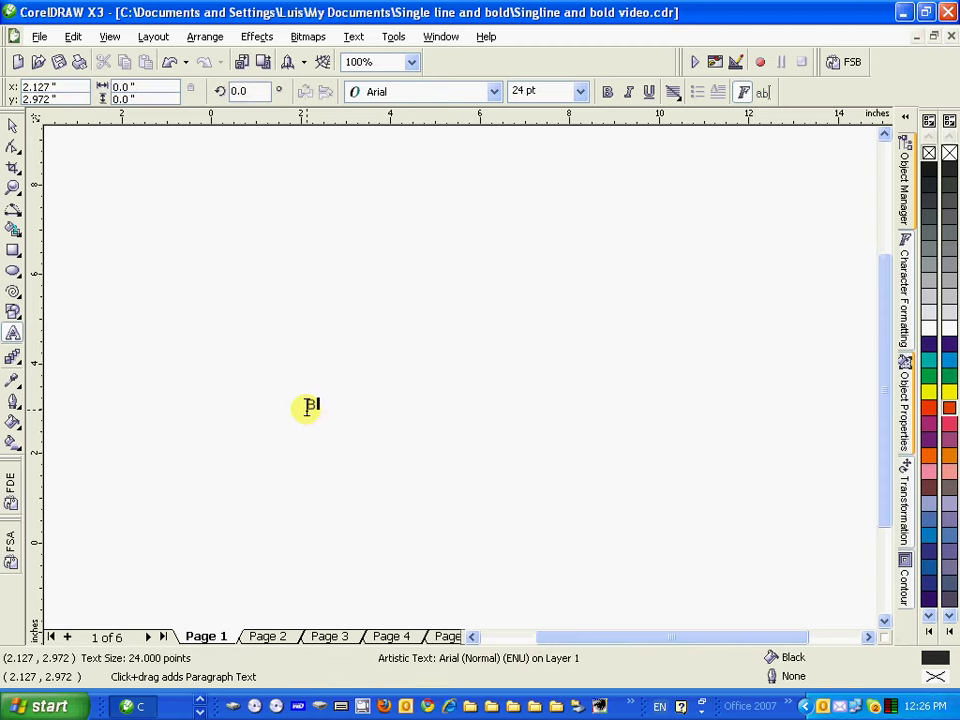
{"action": "key", "text": "Escape"}
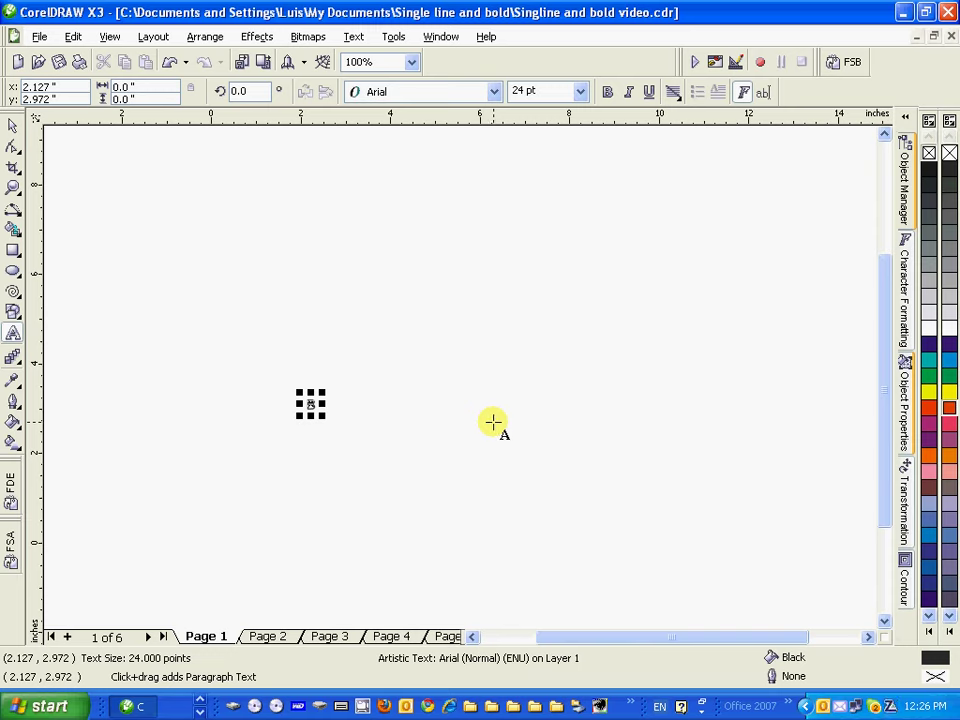
- Add a second artistic text "B" in the Ballpark font at about x 6.3, y 2.7 inches
{"action": "left_click", "coordinate": [493, 423]}
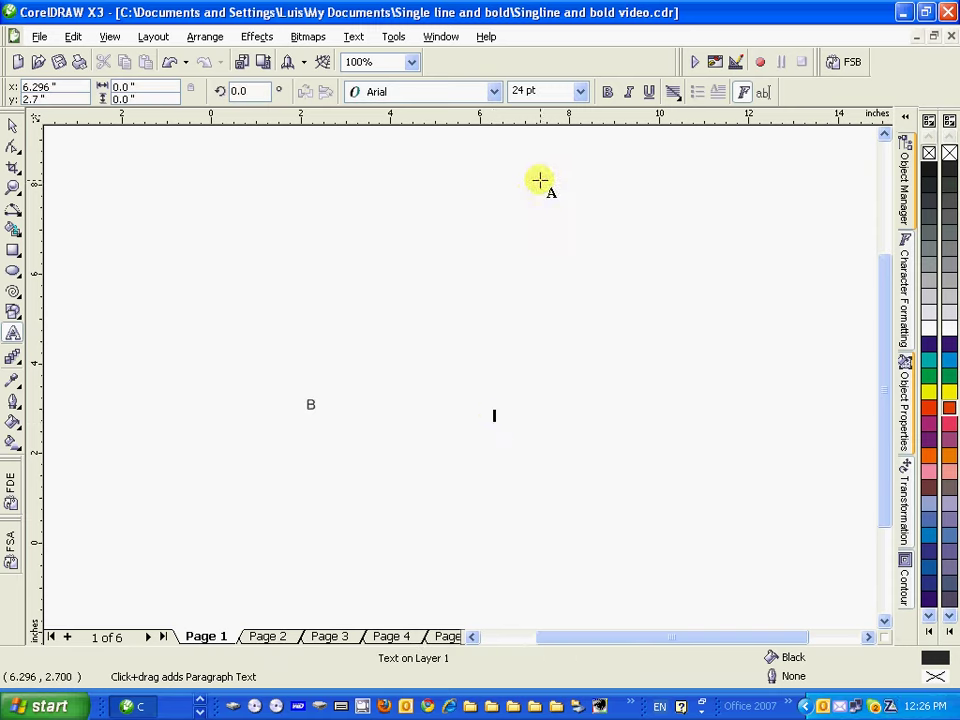
{"action": "left_click", "coordinate": [494, 92]}
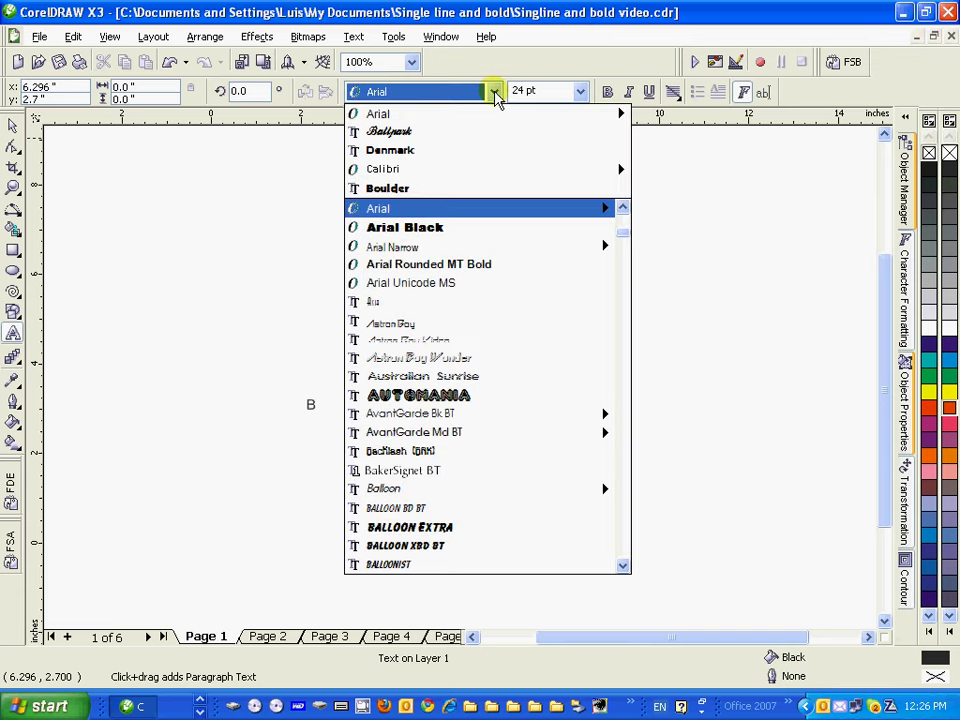
{"action": "left_click", "coordinate": [404, 133]}
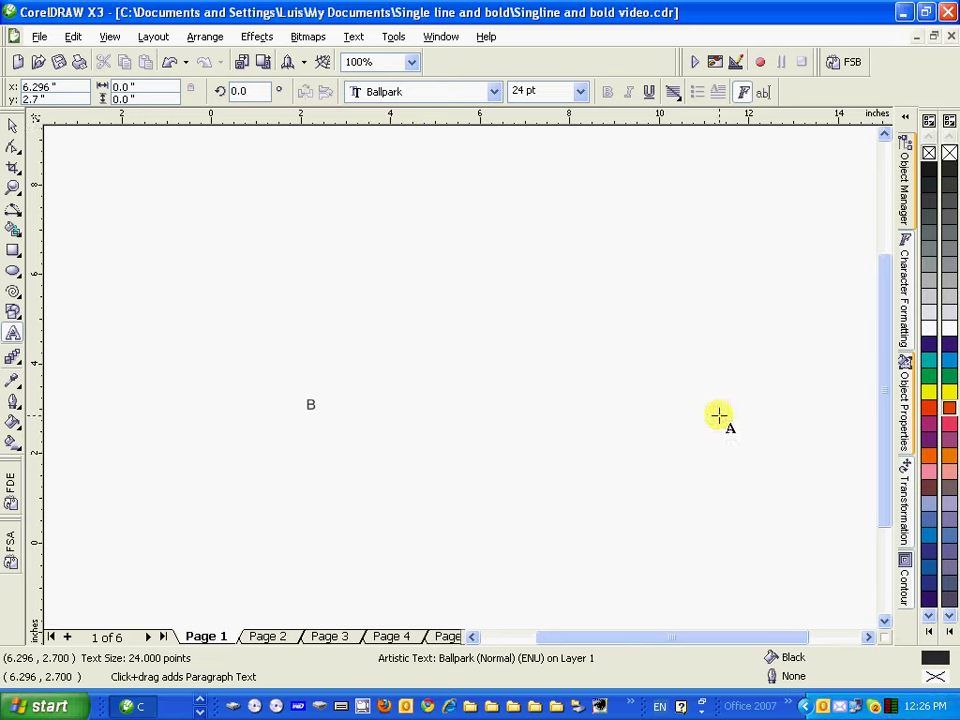
{"action": "key", "text": "Escape"}
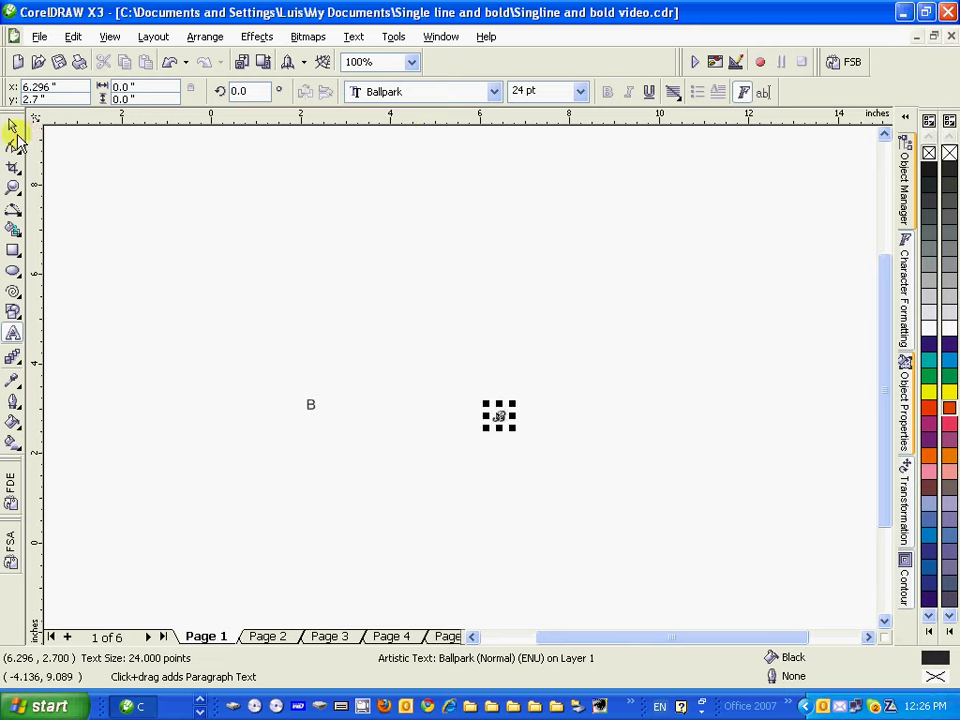
- Set the font size of the Ballpark B to 200 pt
{"action": "left_click", "coordinate": [10, 126]}
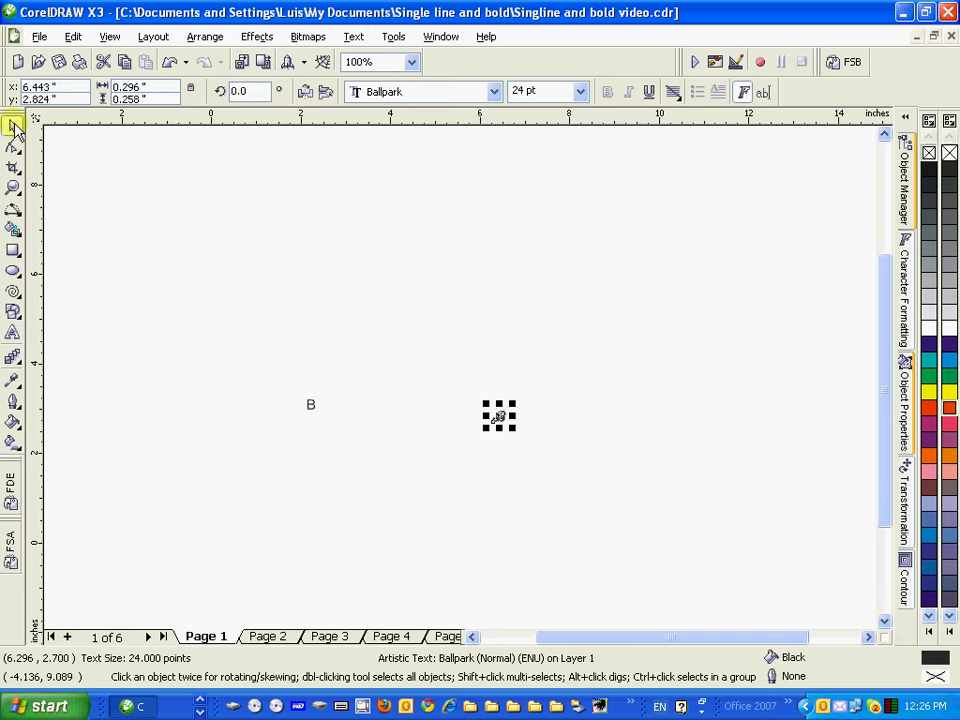
{"action": "left_click", "coordinate": [546, 88]}
{"action": "type", "text": "2"}
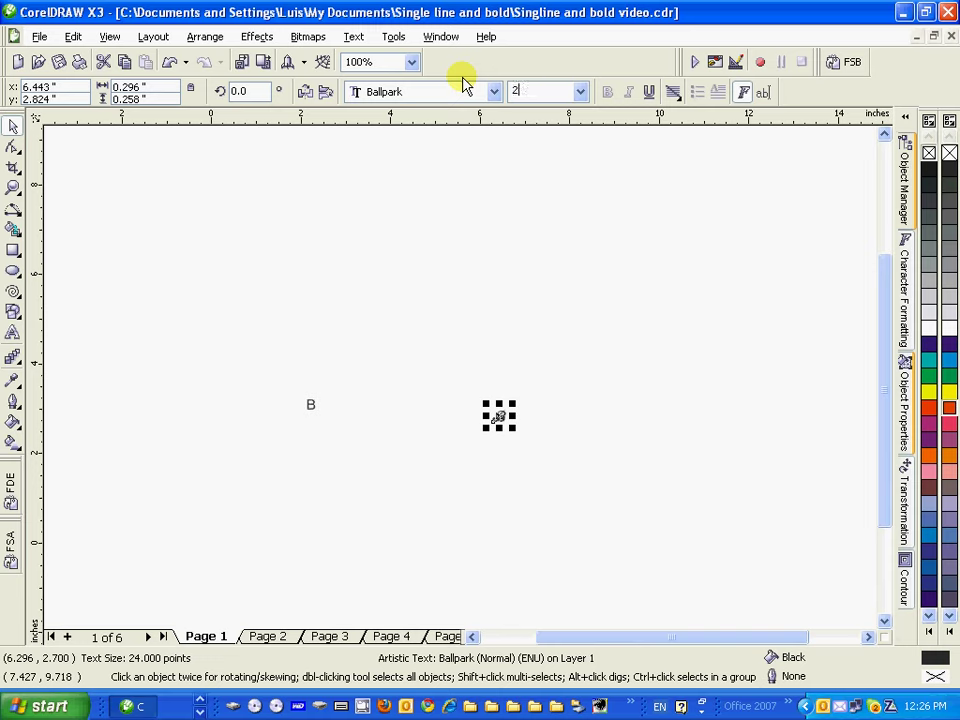
{"action": "type", "text": "00"}
{"action": "key", "text": "Return"}
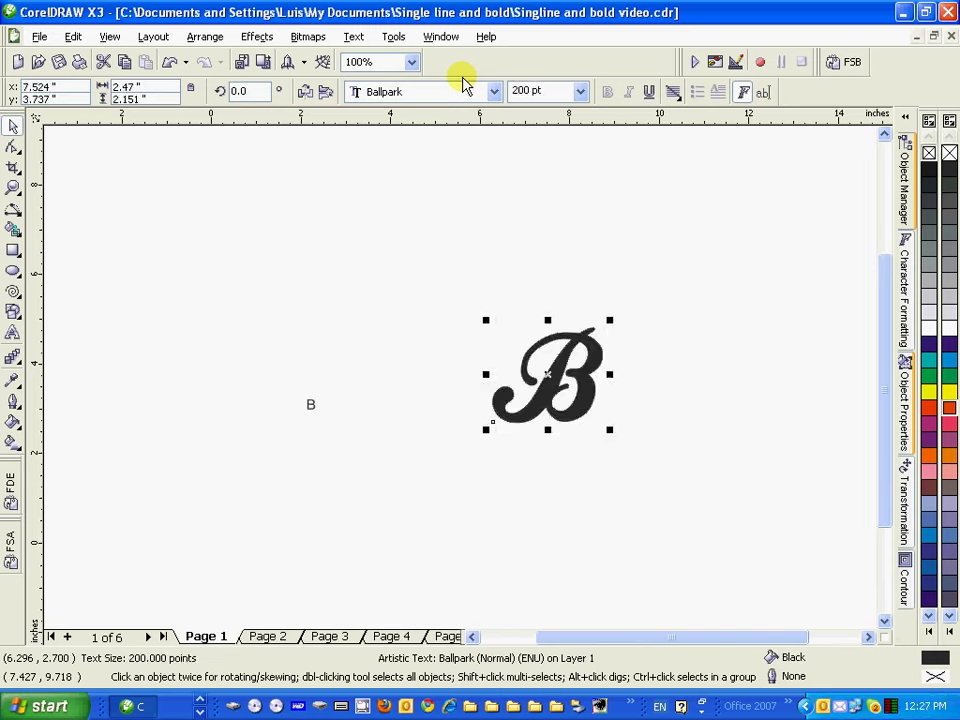
- Set the font size of the Arial B to 200 pt
{"action": "left_click", "coordinate": [311, 410]}
{"action": "left_click", "coordinate": [551, 92]}
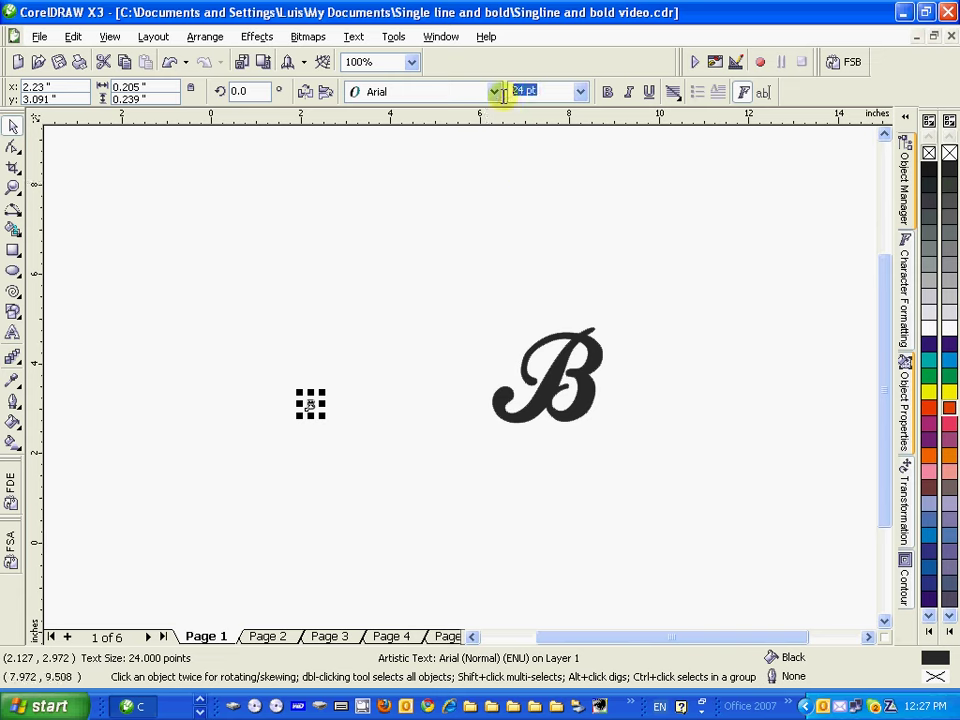
{"action": "type", "text": "200"}
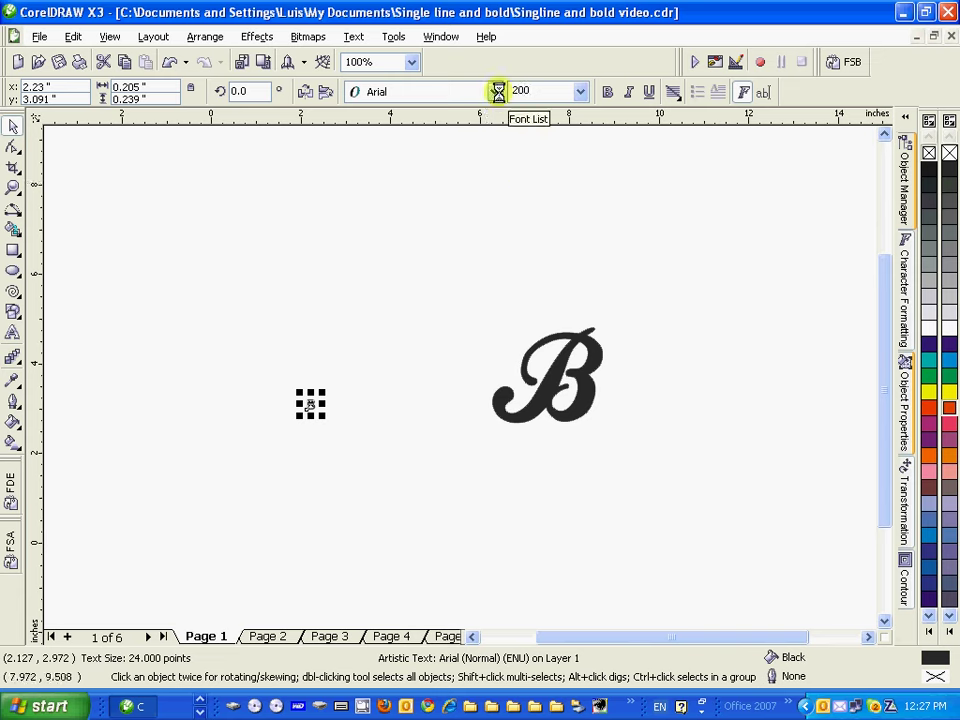
{"action": "key", "text": "Return"}
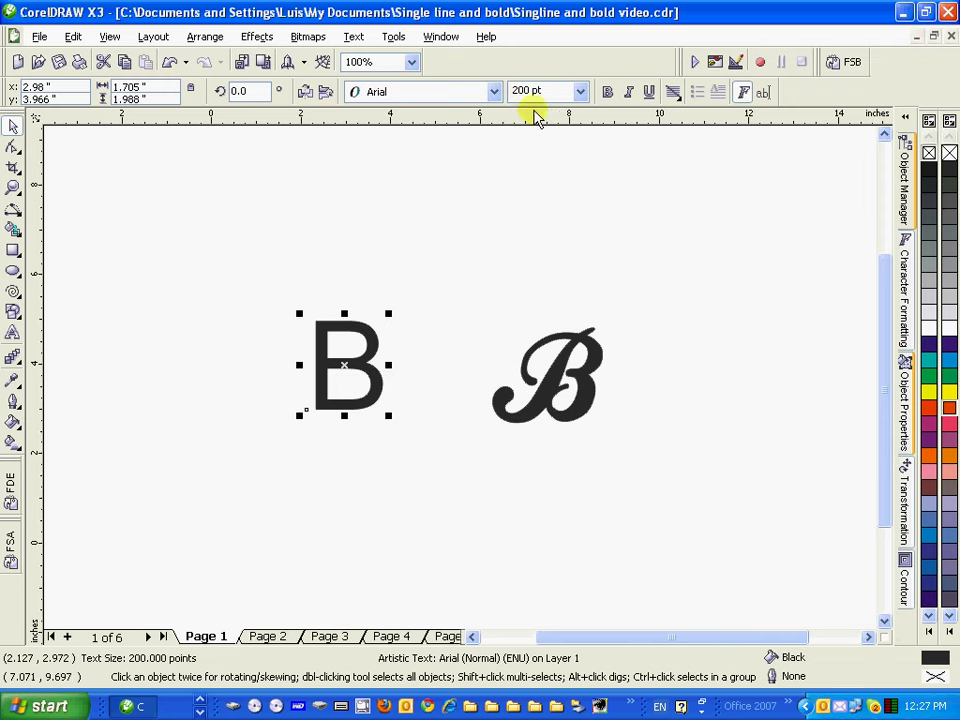
- Group the two letters and replace their fill with a black outline
{"action": "key", "text": "F4"}
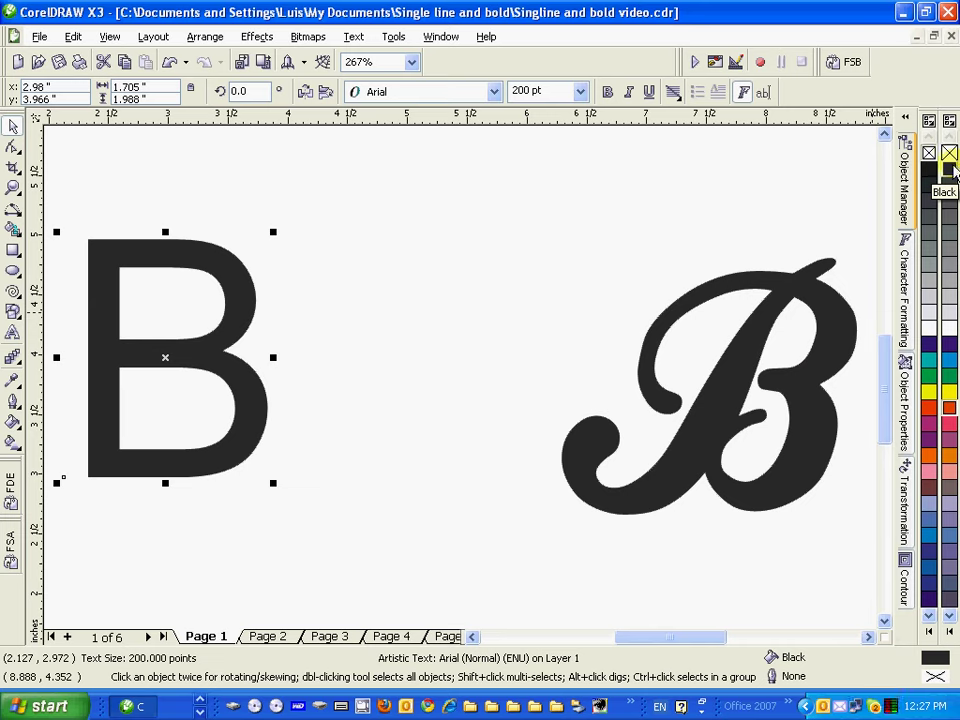
{"action": "left_click", "coordinate": [736, 379], "text": "shift"}
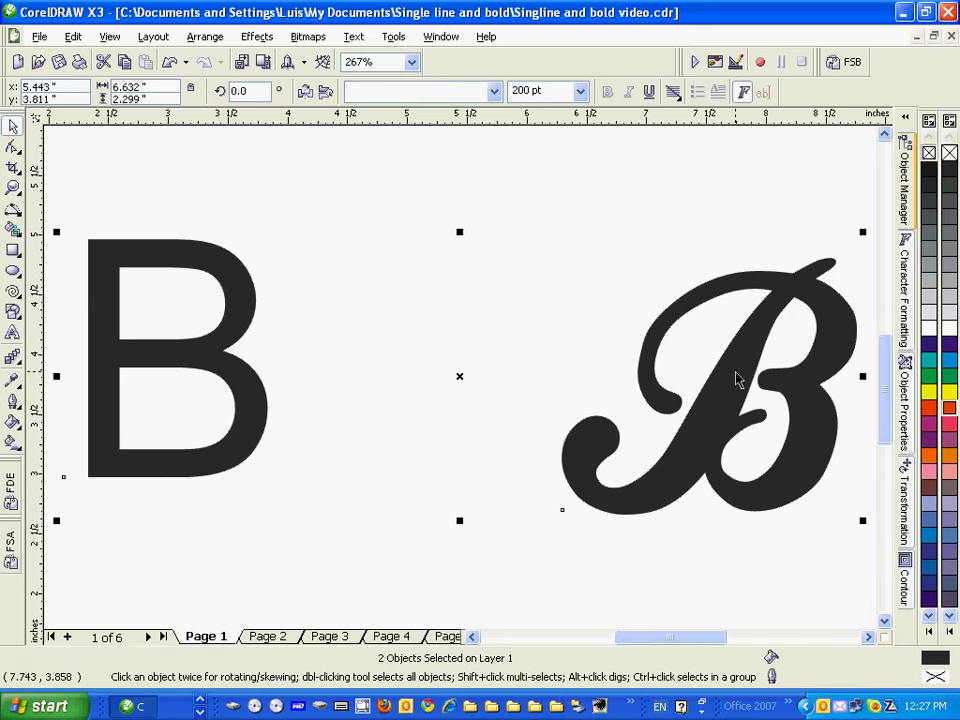
{"action": "key", "text": "ctrl+g"}
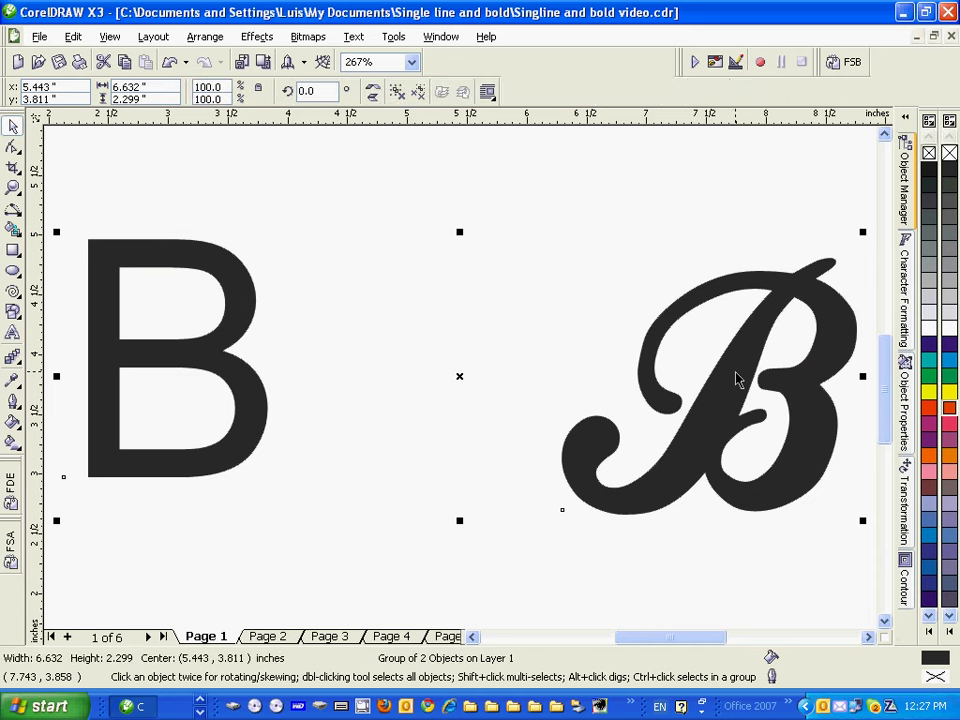
{"action": "left_click", "coordinate": [951, 170]}
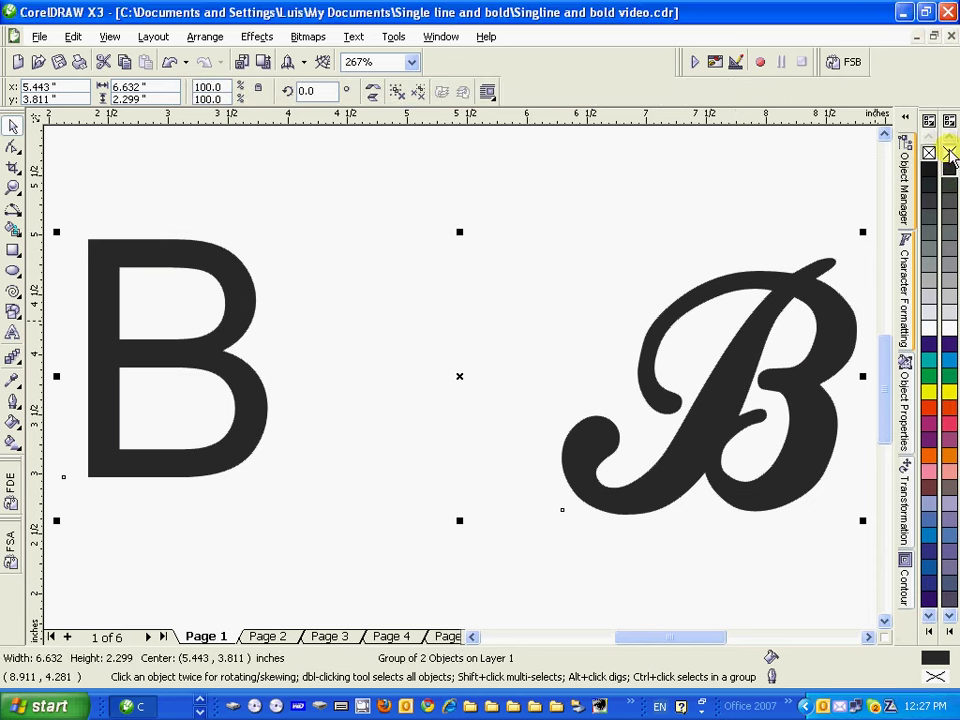
{"action": "left_click", "coordinate": [948, 152]}
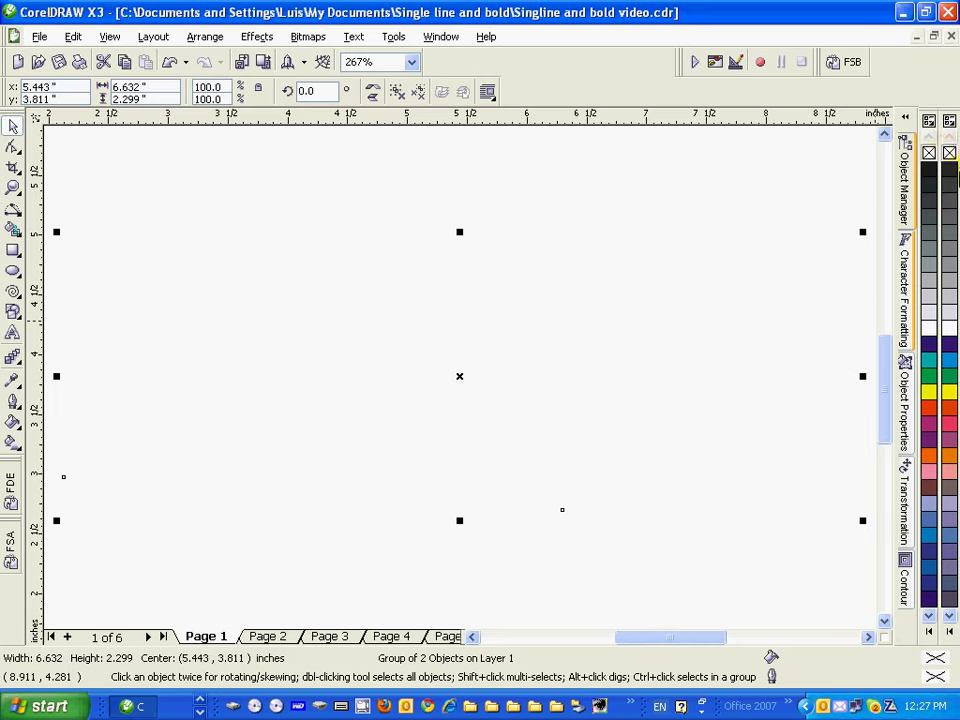
{"action": "right_click", "coordinate": [949, 168]}
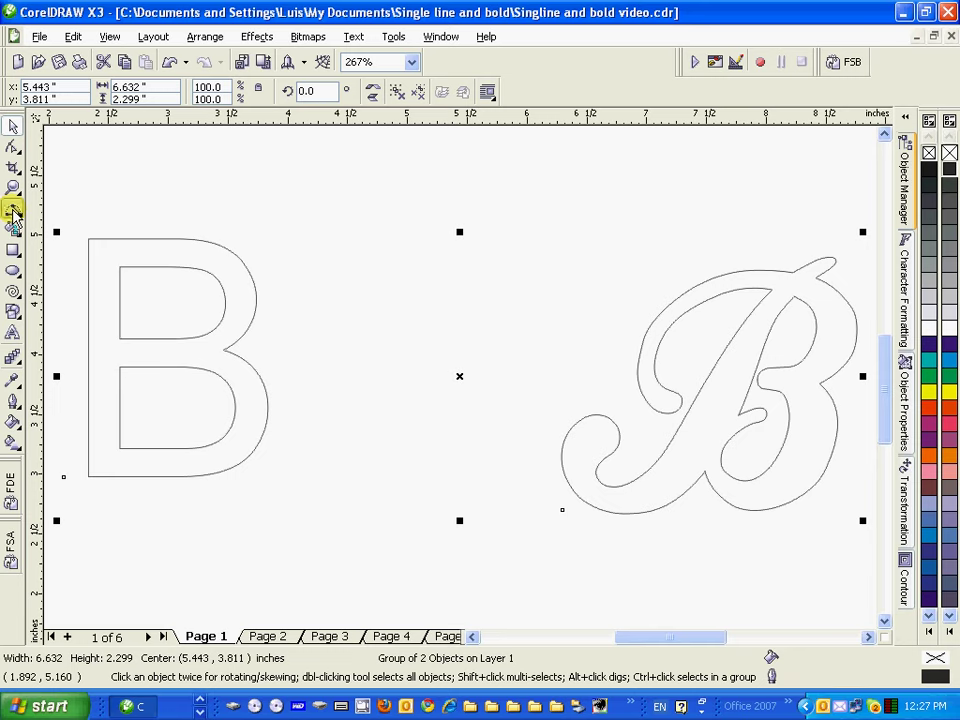
- With the 3-point curve tool, draw a straight vertical line about 1.75 inches long through the centre of the Arial B's stem
{"action": "left_click", "coordinate": [13, 211]}
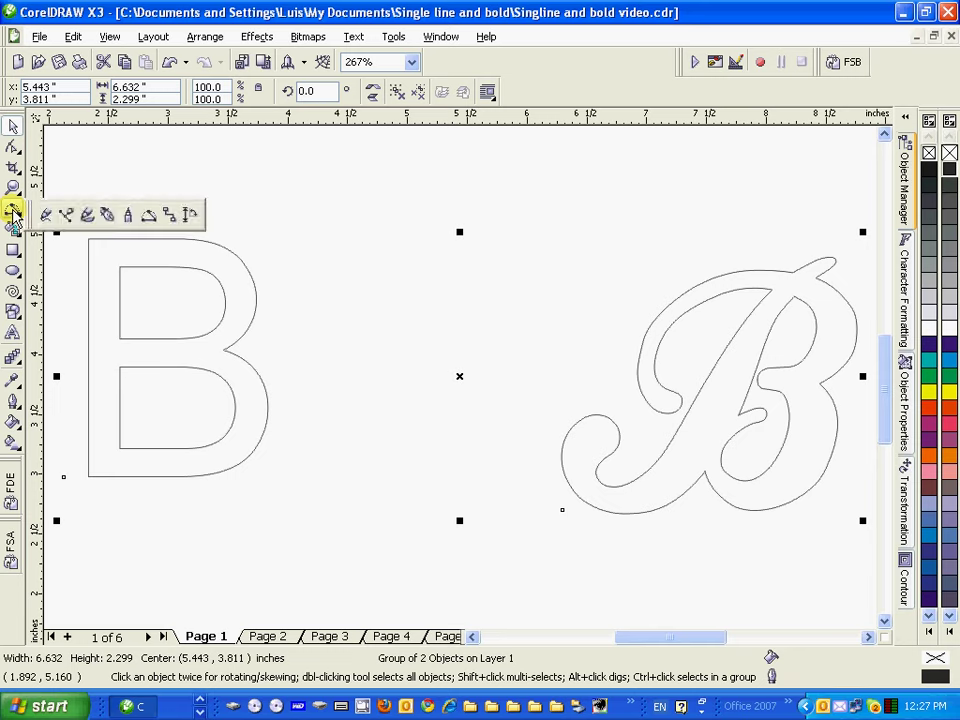
{"action": "left_click", "coordinate": [148, 216]}
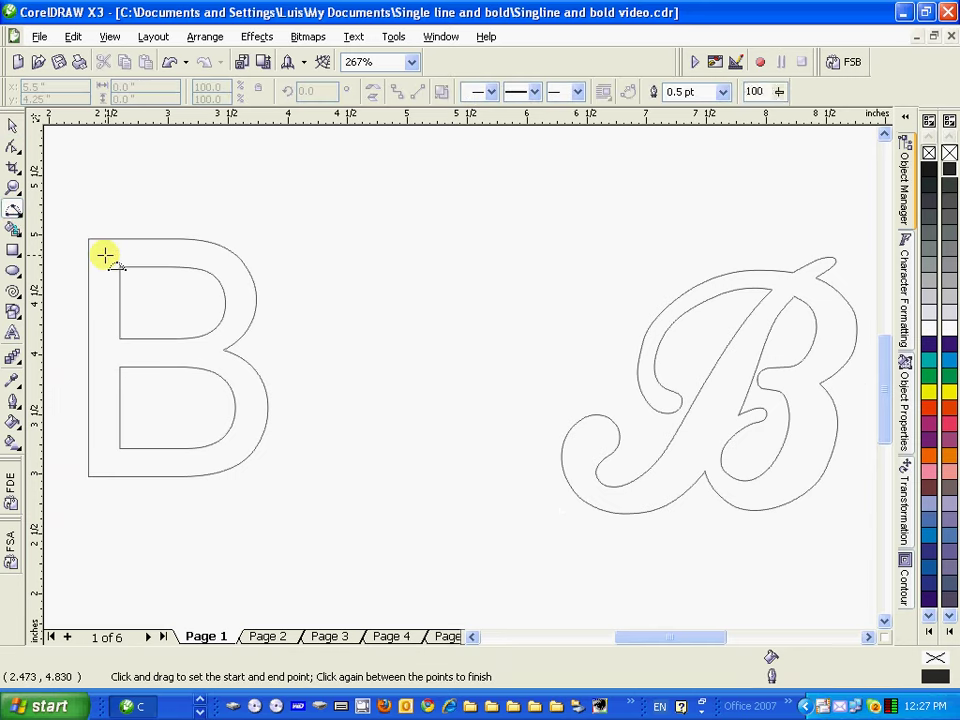
{"action": "left_click_drag", "start_coordinate": [105, 257], "coordinate": [95, 464]}
{"action": "left_click", "coordinate": [95, 464]}
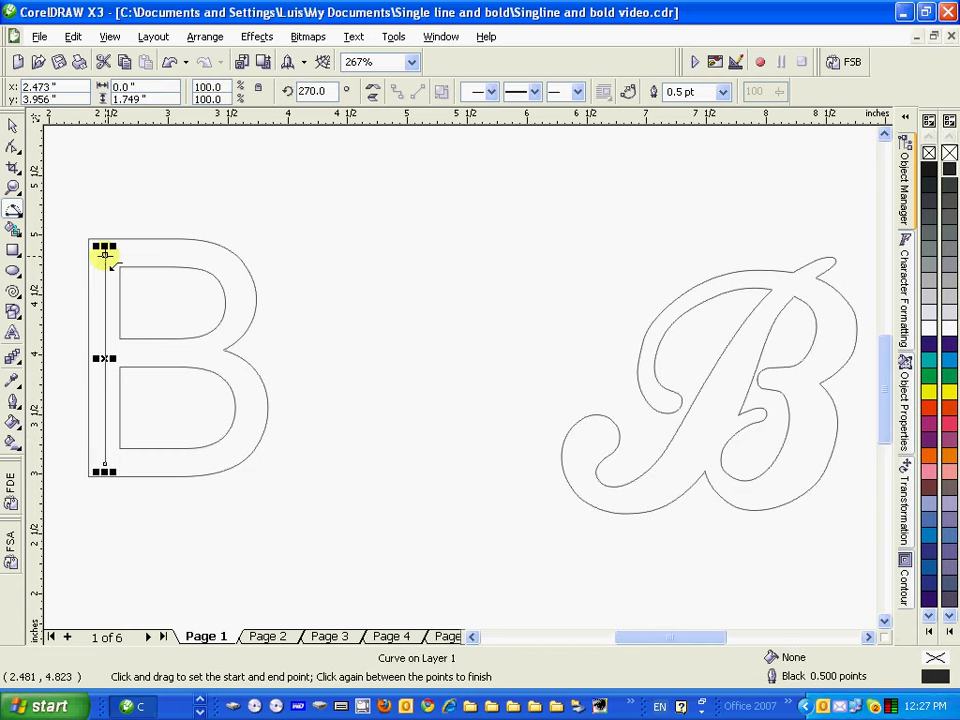
- Continue the Arial B's centreline along the top bar, around the upper bowl and back along the middle bar, about 1.15 inches wide overall
{"action": "left_click_drag", "start_coordinate": [104, 255], "coordinate": [243, 305]}
{"action": "left_click", "coordinate": [200, 256]}
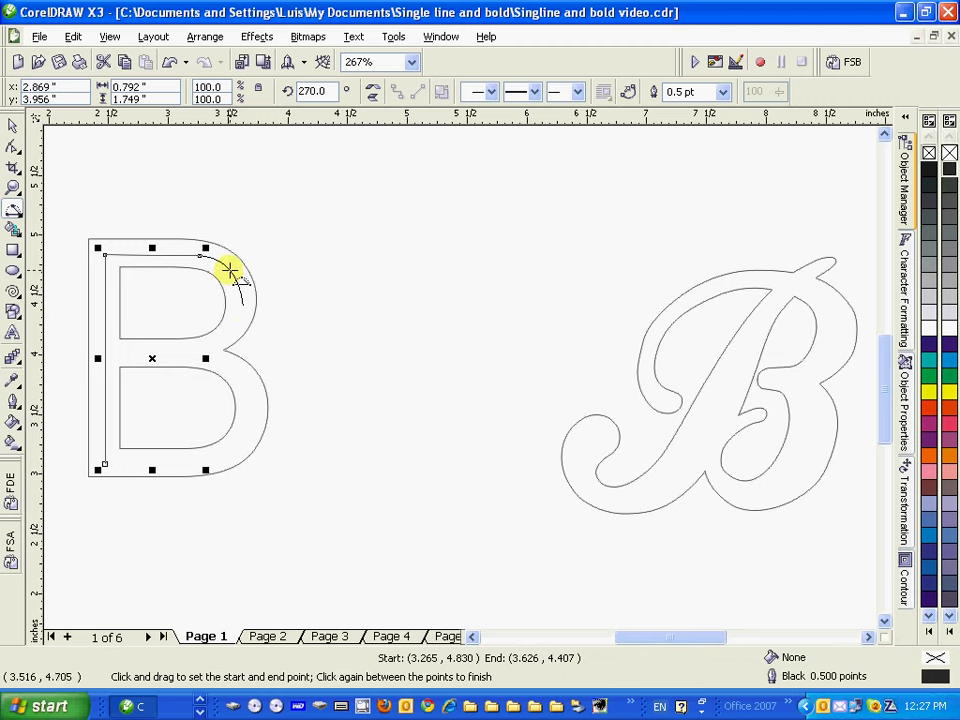
{"action": "left_click", "coordinate": [230, 268]}
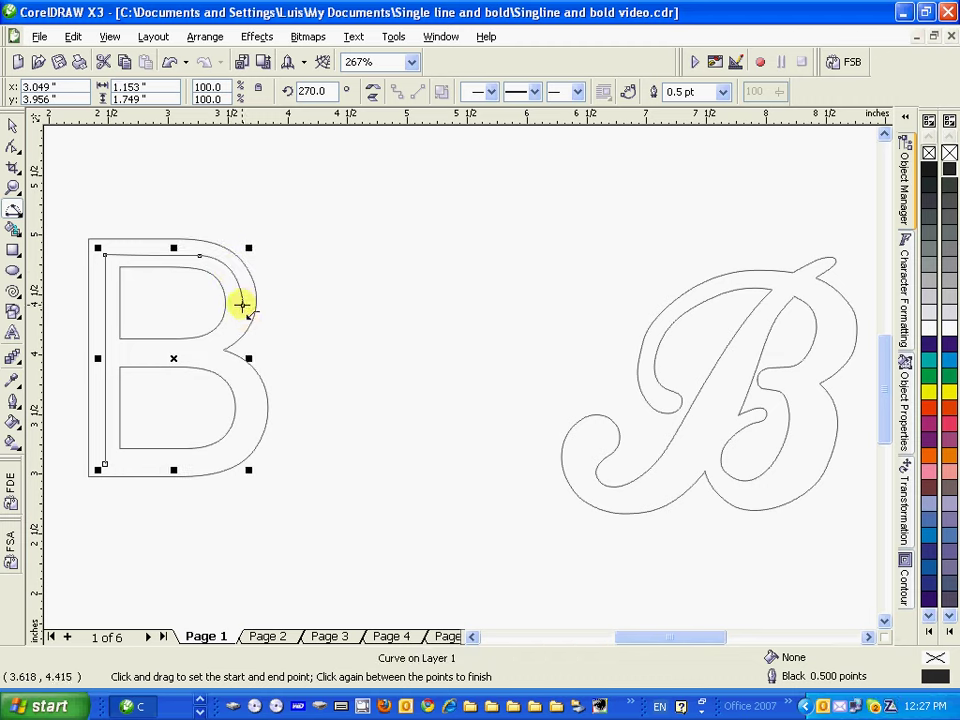
{"action": "left_click_drag", "start_coordinate": [243, 305], "coordinate": [180, 352]}
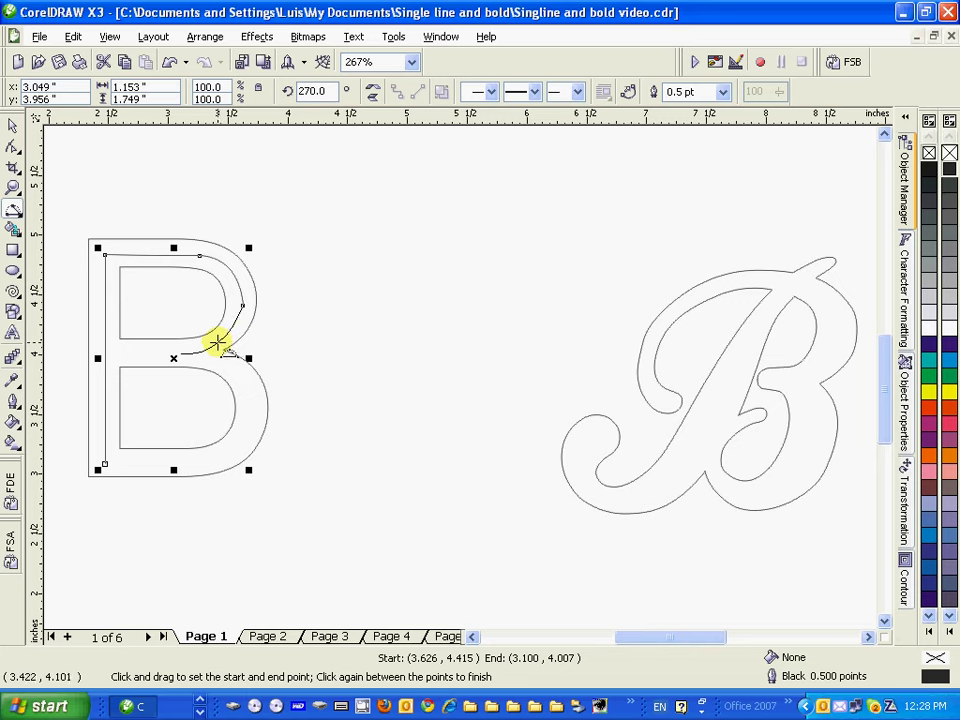
{"action": "left_click", "coordinate": [218, 341]}
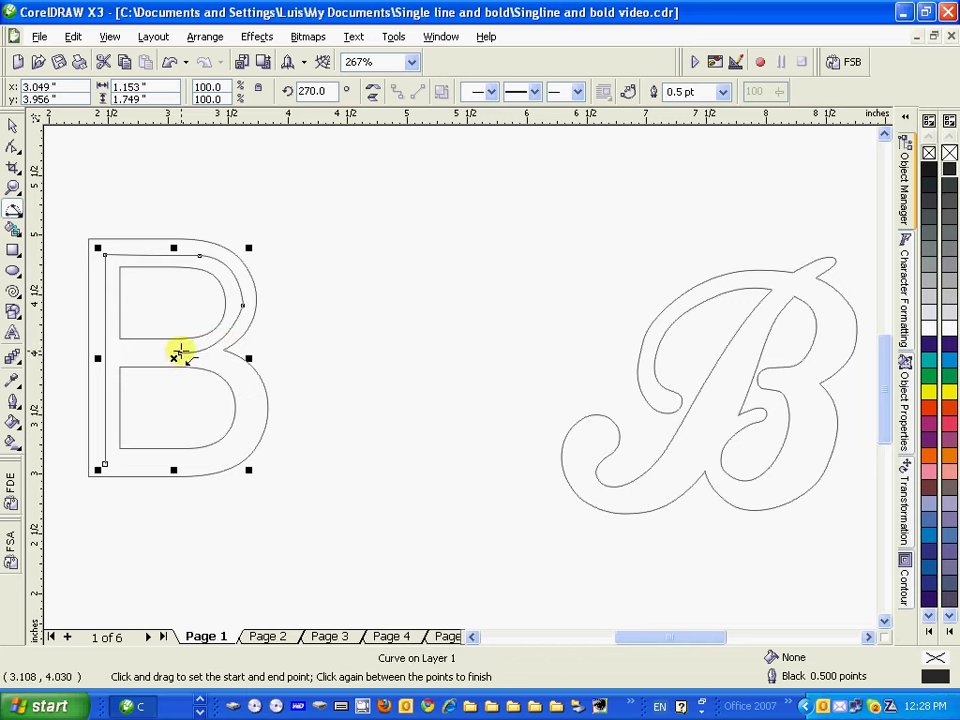
{"action": "left_click_drag", "start_coordinate": [178, 352], "coordinate": [118, 355]}
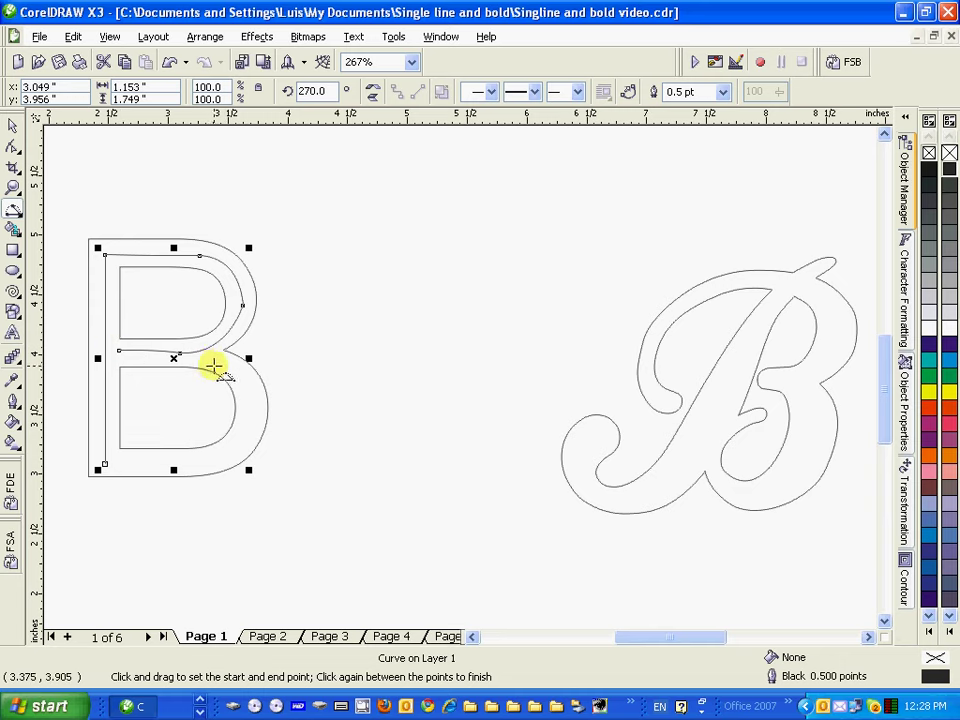
- Trace the Arial B's lower bowl and bottom bar as a separate centreline about 1.24 by 0.84 inches, ending at the stem's foot
{"action": "left_click_drag", "start_coordinate": [218, 366], "coordinate": [253, 413]}
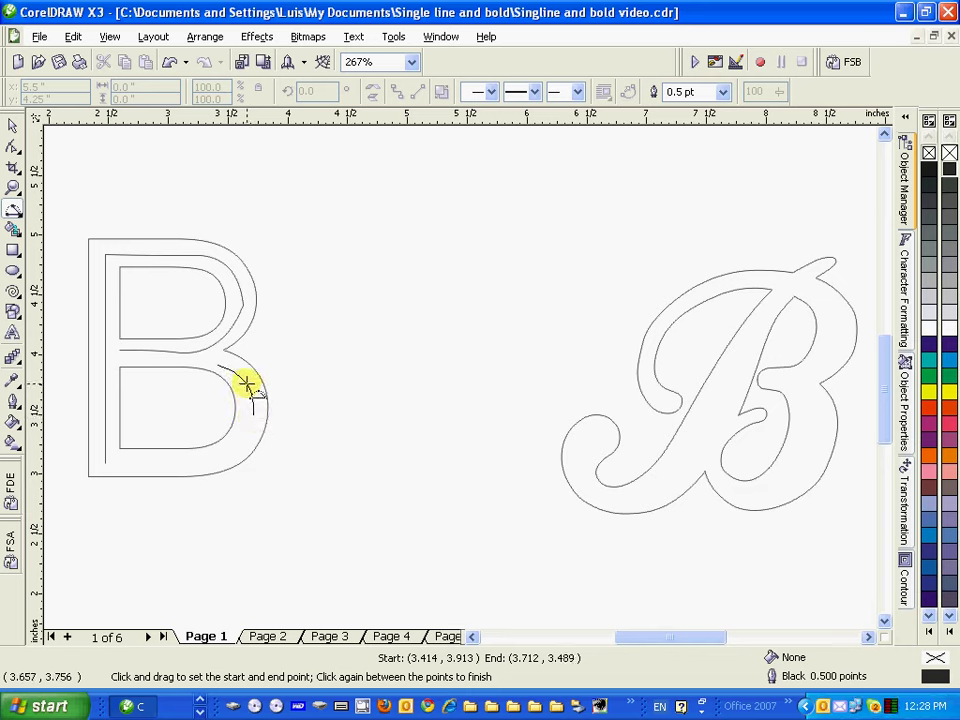
{"action": "left_click", "coordinate": [246, 386]}
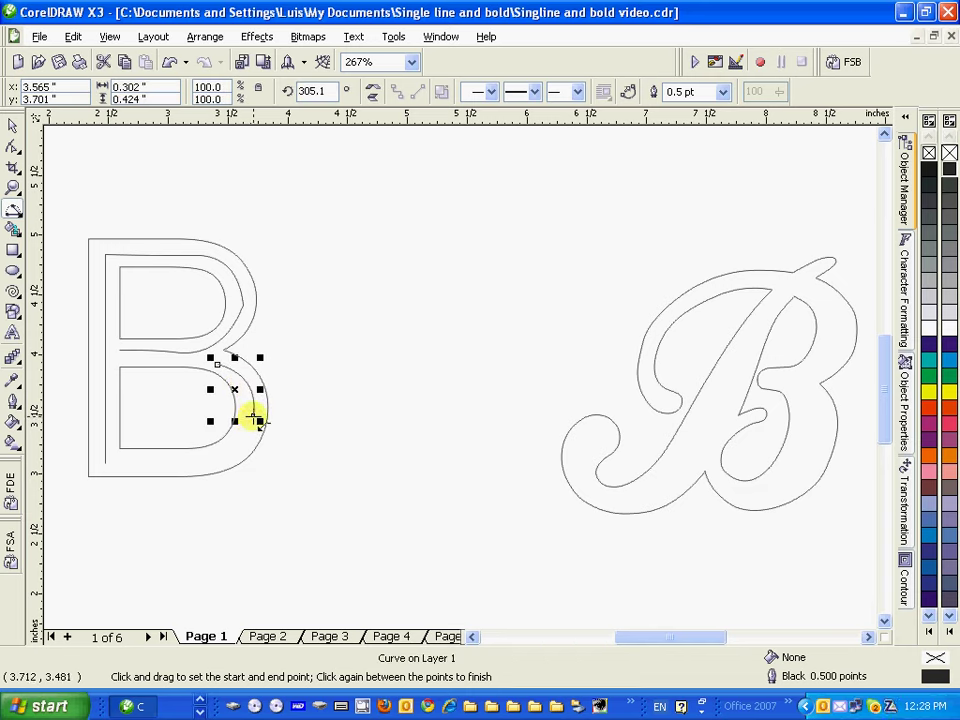
{"action": "left_click_drag", "start_coordinate": [253, 416], "coordinate": [195, 464]}
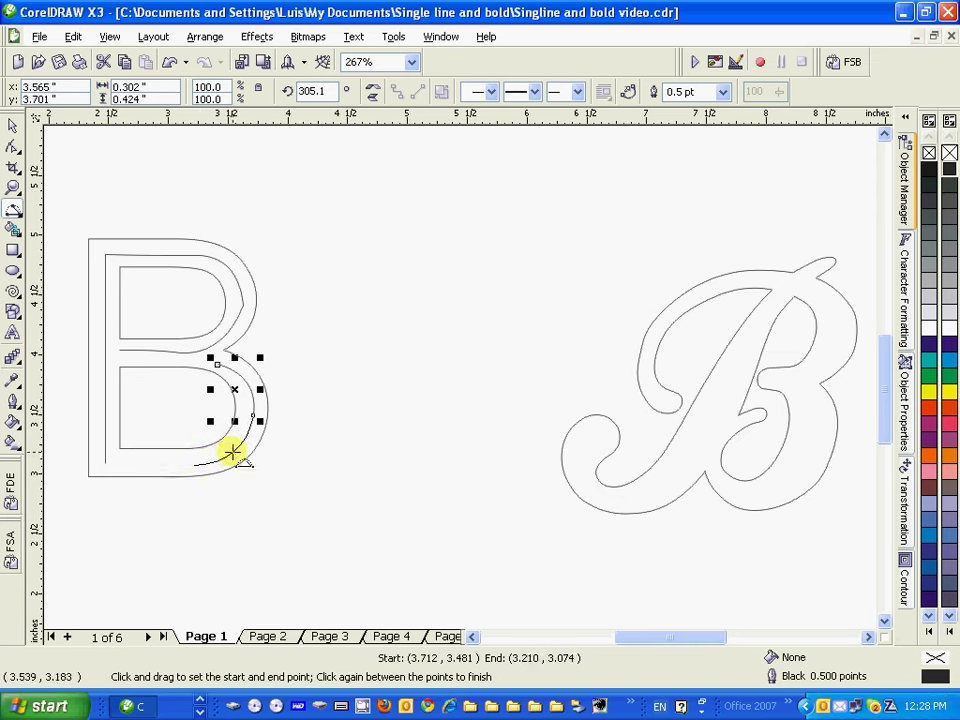
{"action": "left_click", "coordinate": [231, 452]}
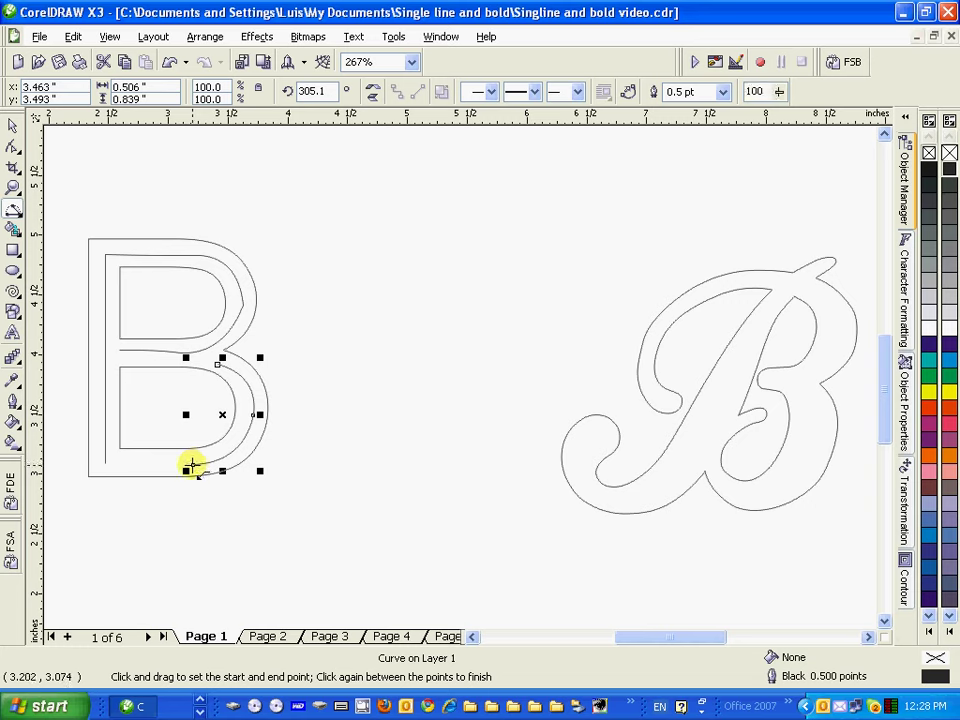
{"action": "left_click_drag", "start_coordinate": [192, 465], "coordinate": [105, 465]}
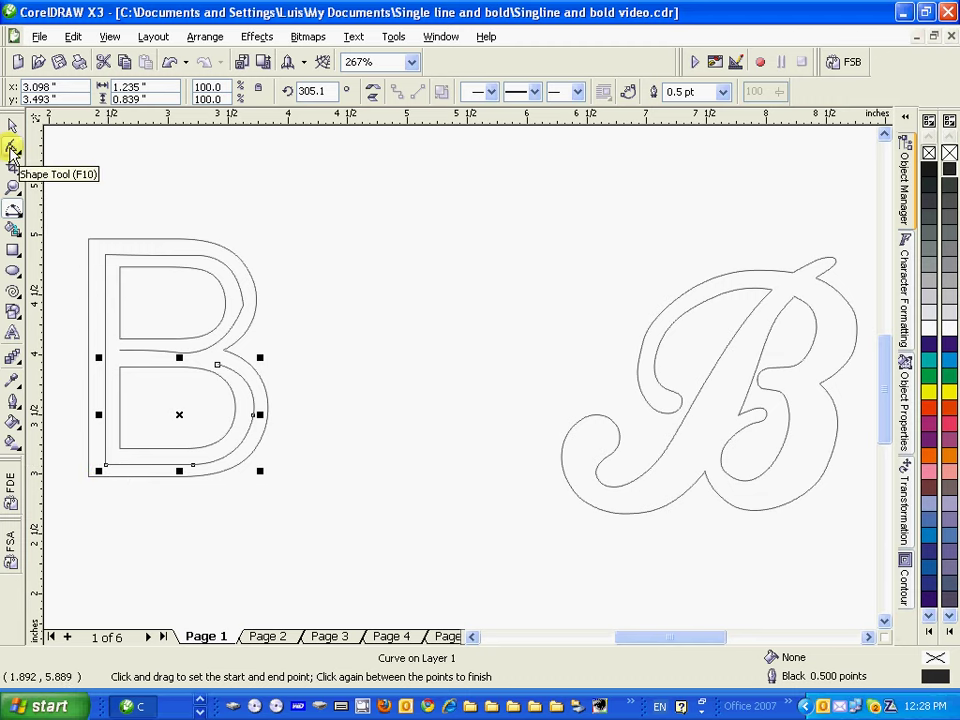
- Make the bowl nodes smooth on both the lower and the upper centreline of the Arial B
{"action": "left_click", "coordinate": [12, 147]}
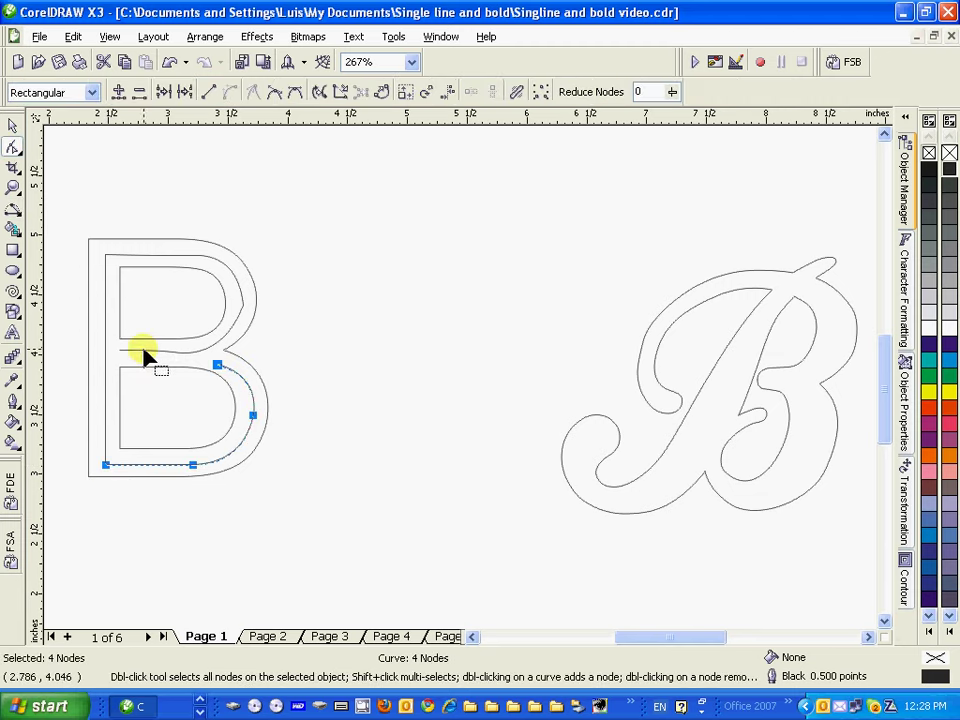
{"action": "left_click", "coordinate": [174, 522]}
{"action": "left_click_drag", "start_coordinate": [174, 522], "coordinate": [314, 330]}
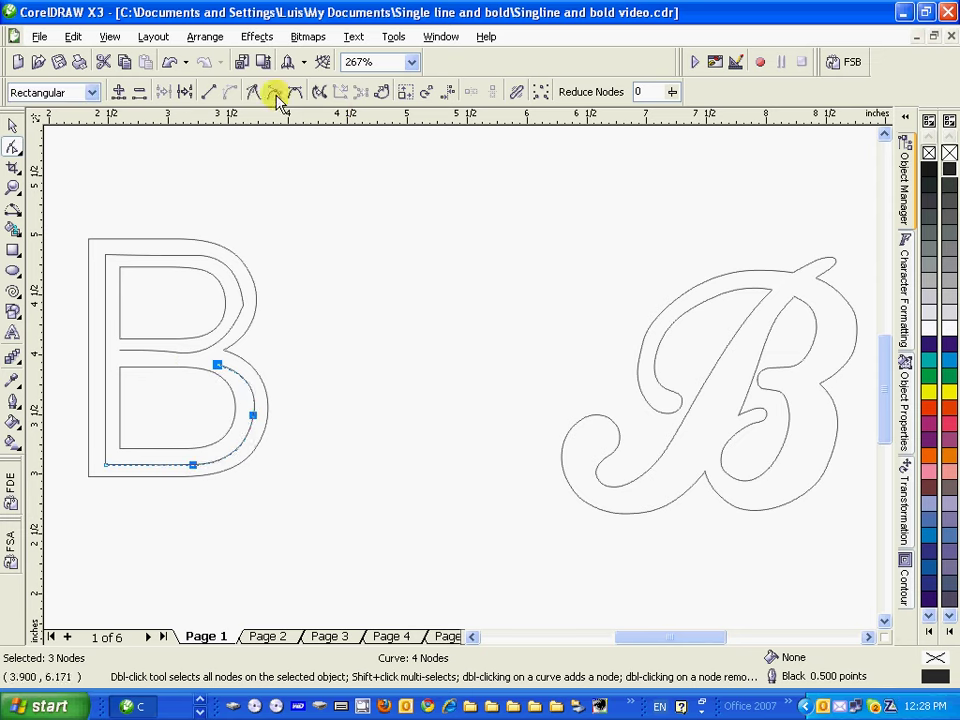
{"action": "left_click", "coordinate": [182, 355]}
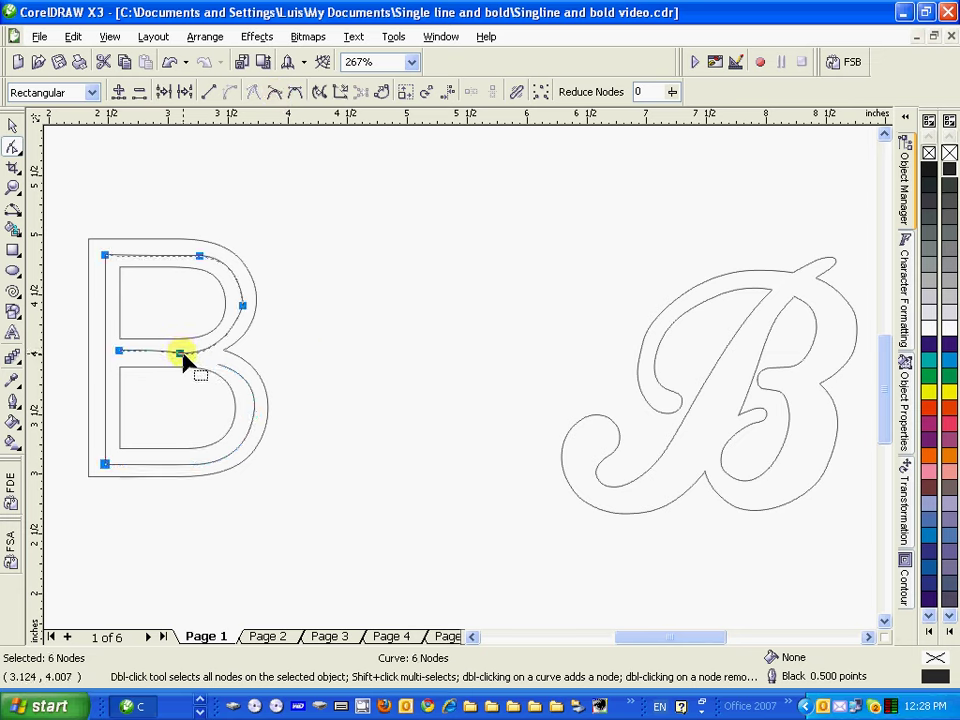
{"action": "left_click_drag", "start_coordinate": [159, 224], "coordinate": [257, 366]}
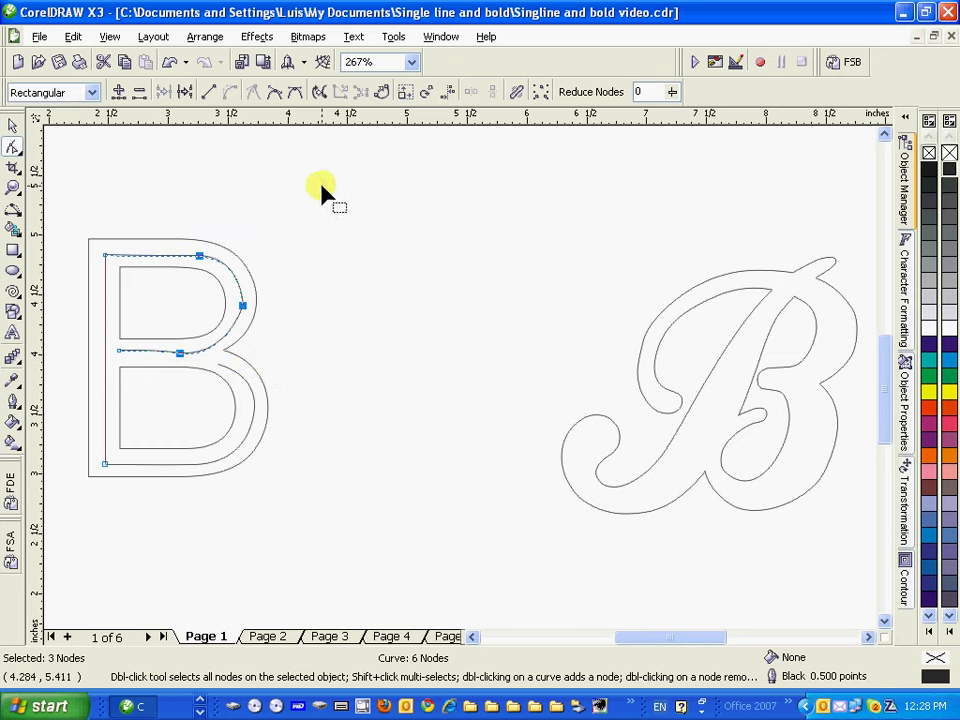
{"action": "left_click", "coordinate": [275, 94]}
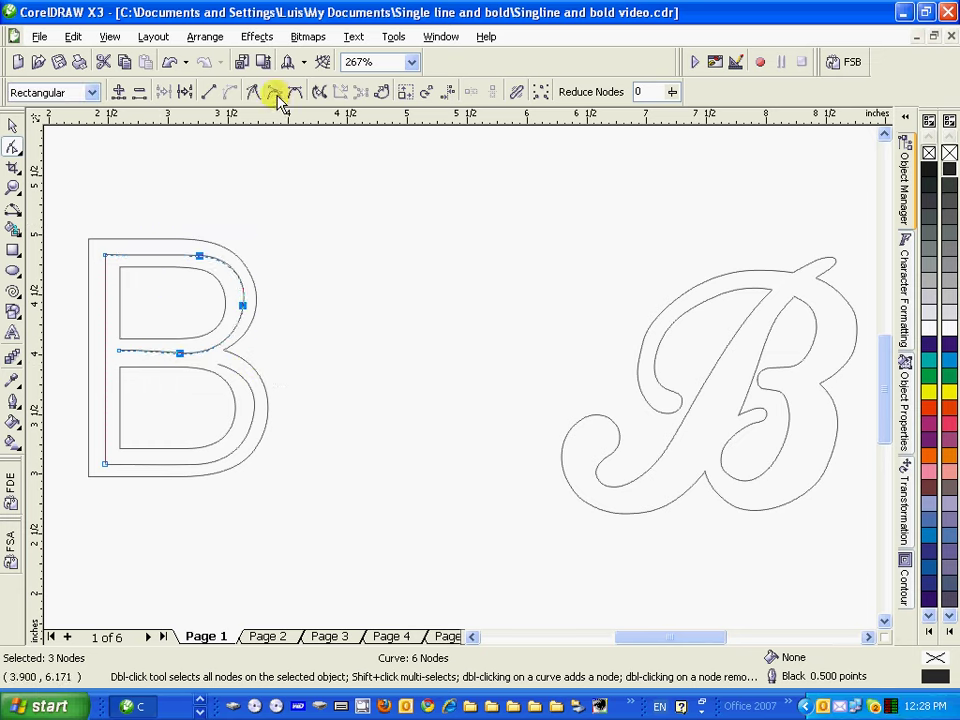
- Convert the upper centreline's middle-bar segment to a straight line and move its end node down until the line is horizontal
{"action": "left_click", "coordinate": [119, 352]}
{"action": "left_click", "coordinate": [208, 91]}
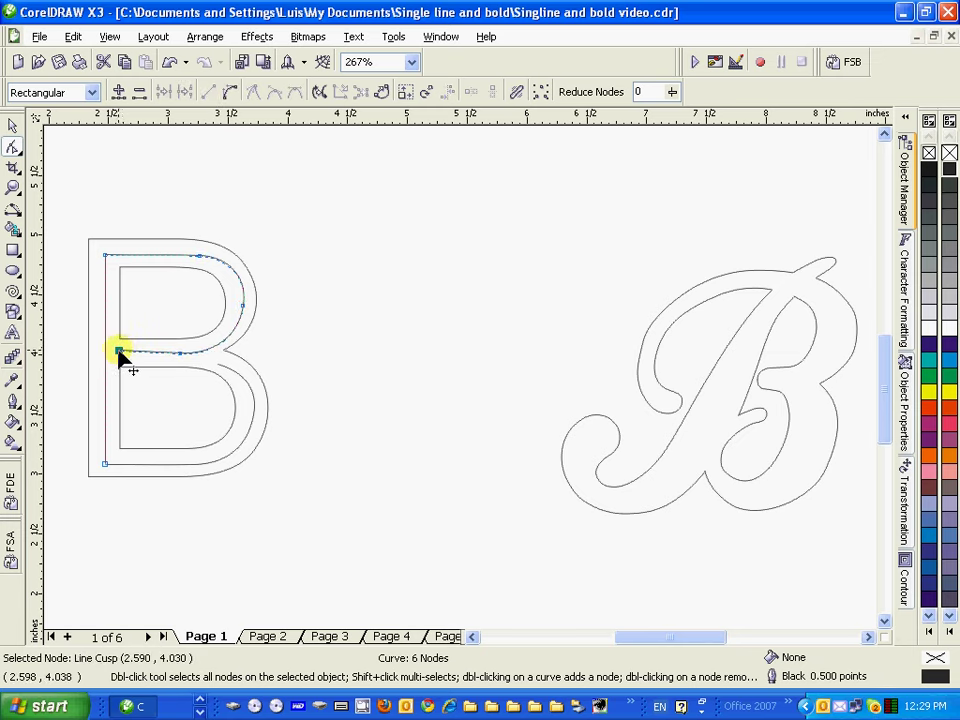
{"action": "left_click_drag", "start_coordinate": [121, 351], "coordinate": [120, 357]}
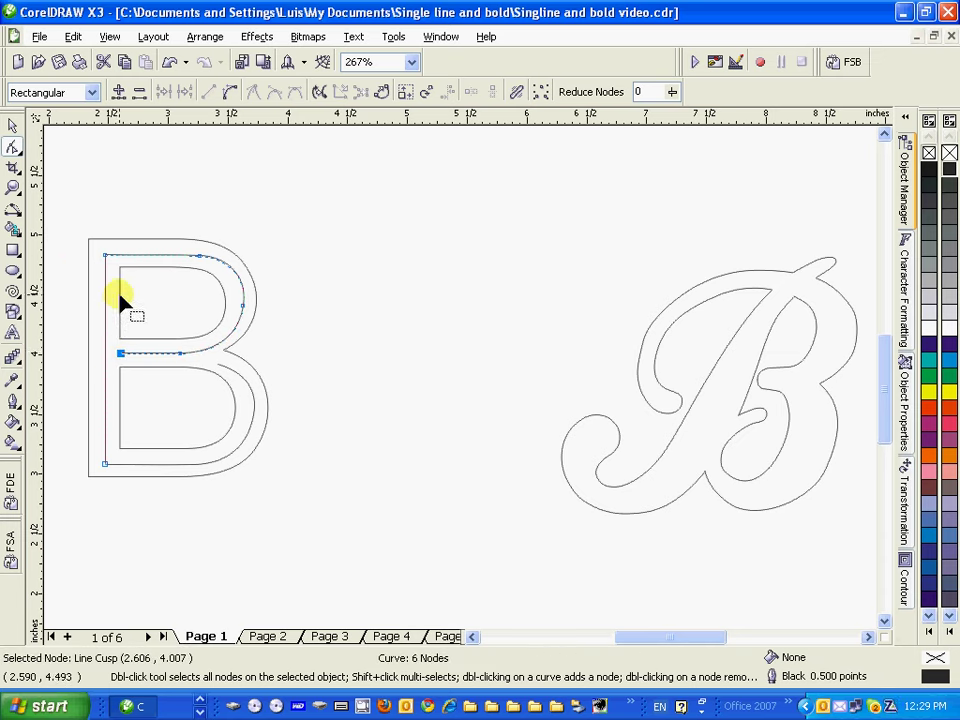
- Weld the Arial B's two centreline curves and join their two end nodes at the foot of the stem
{"action": "left_click", "coordinate": [13, 125]}
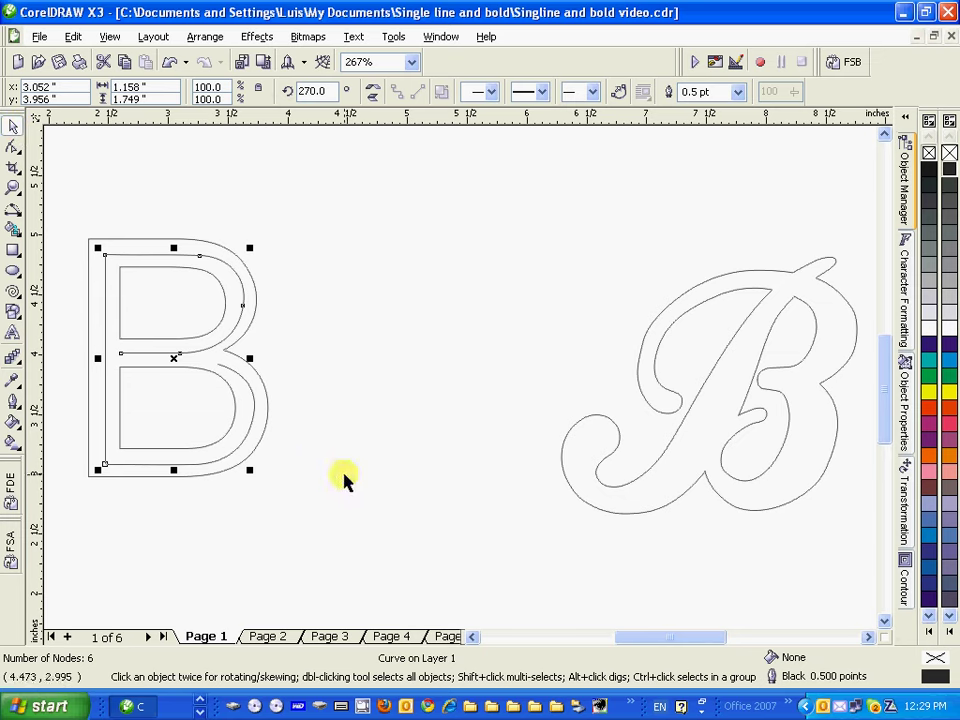
{"action": "left_click", "coordinate": [248, 436], "text": "shift"}
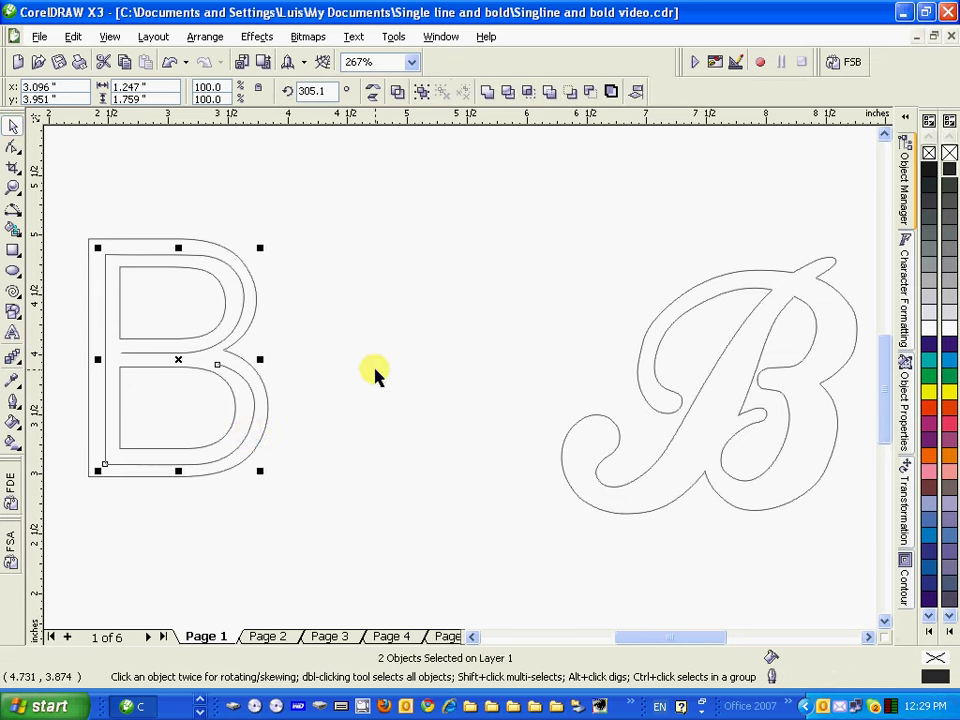
{"action": "left_click", "coordinate": [487, 91]}
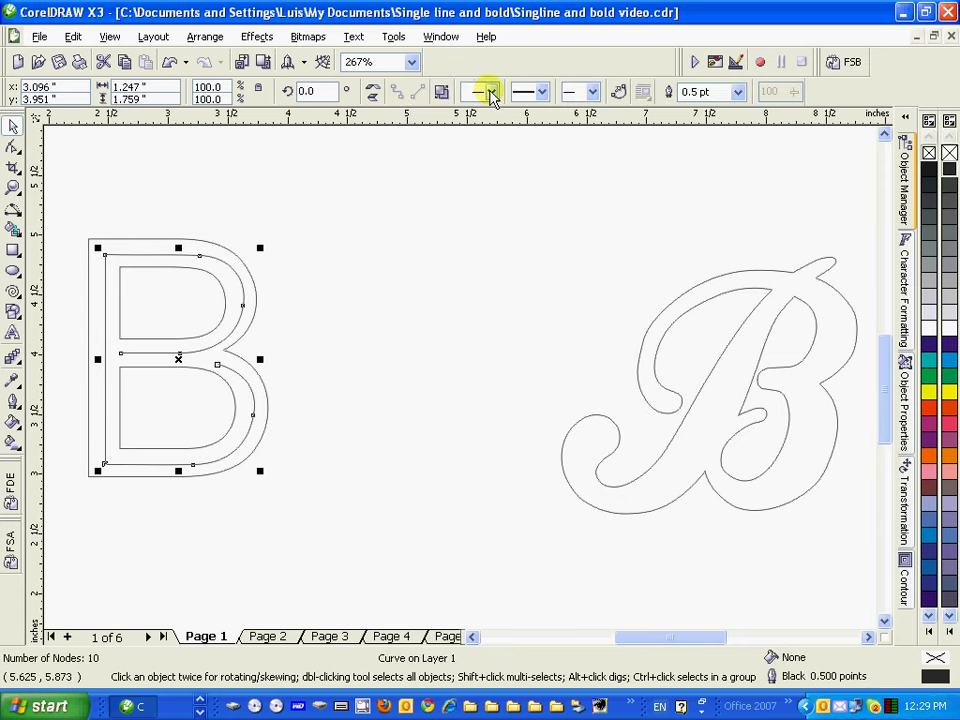
{"action": "left_click", "coordinate": [11, 148]}
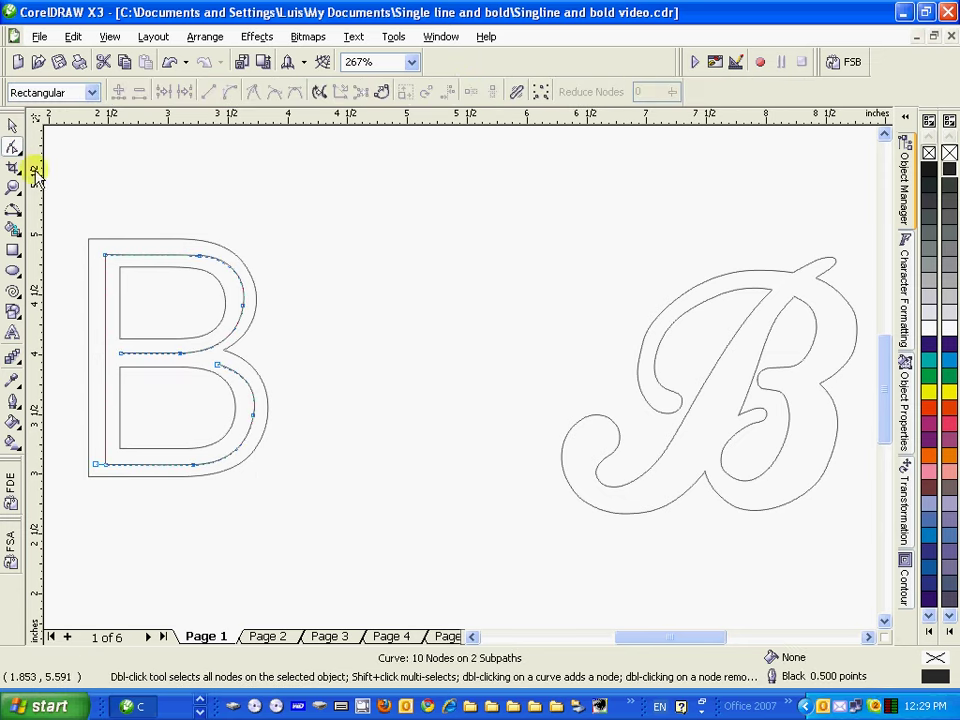
{"action": "left_click_drag", "start_coordinate": [86, 461], "coordinate": [115, 483]}
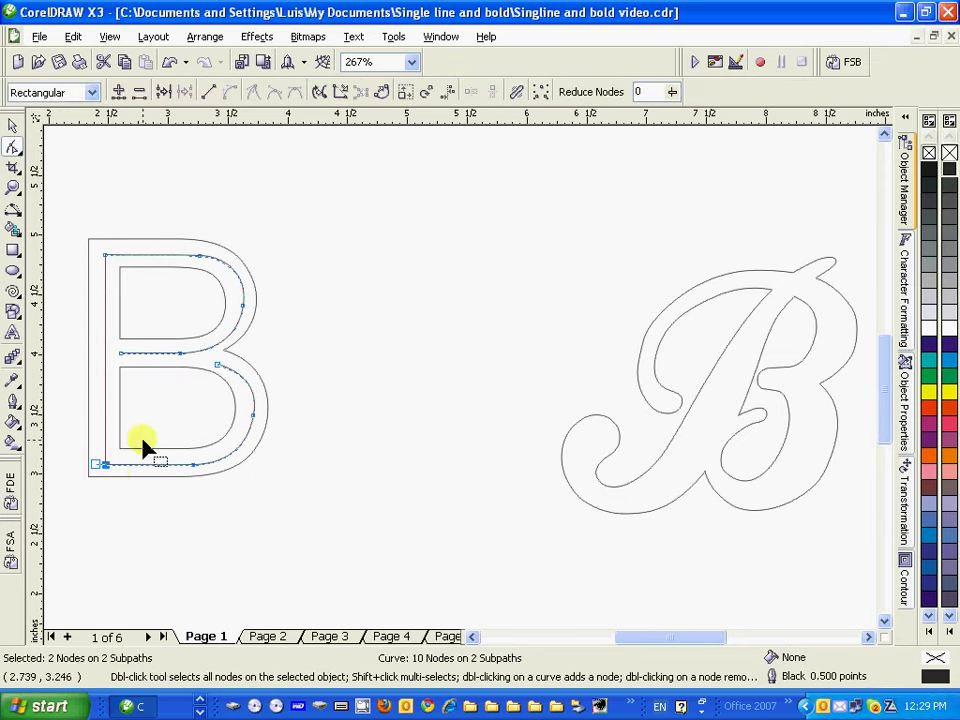
{"action": "left_click", "coordinate": [165, 92]}
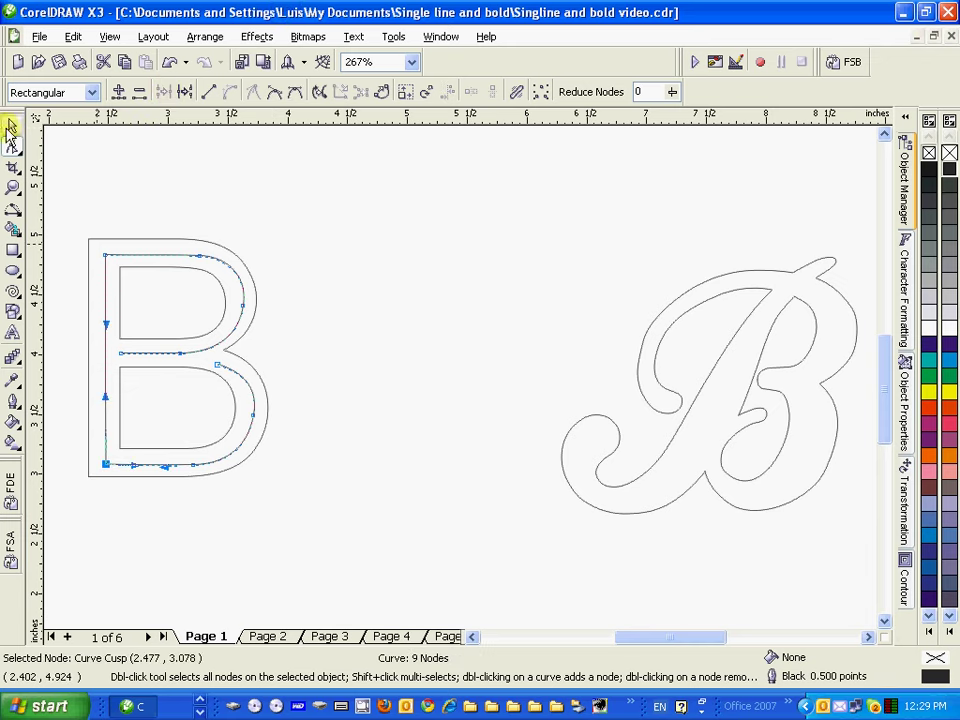
- With the 3-point curve tool, trace the centreline of the Ballpark B's lower tail hook, about 0.93 by 0.57 inches
{"action": "left_click", "coordinate": [13, 210]}
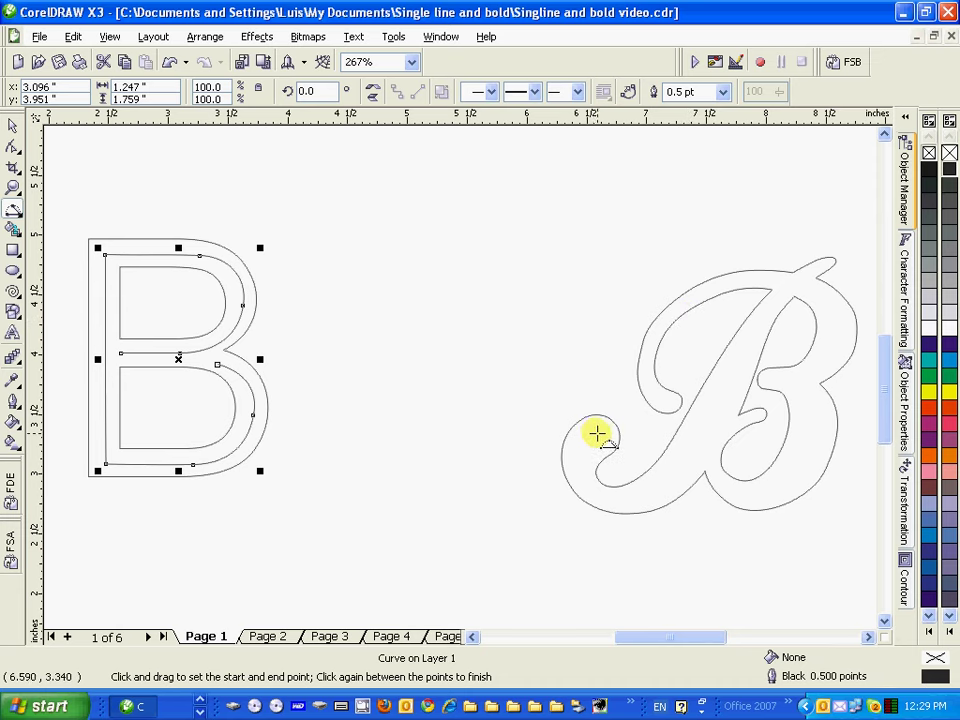
{"action": "left_click_drag", "start_coordinate": [596, 432], "coordinate": [602, 493]}
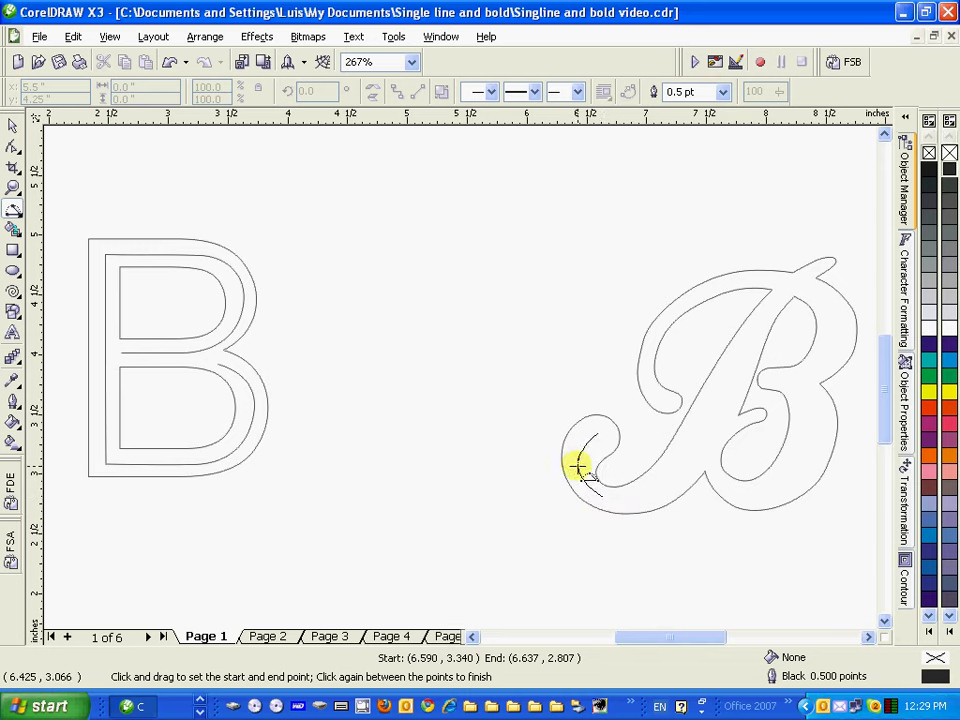
{"action": "left_click", "coordinate": [578, 467]}
{"action": "left_click_drag", "start_coordinate": [605, 497], "coordinate": [688, 470]}
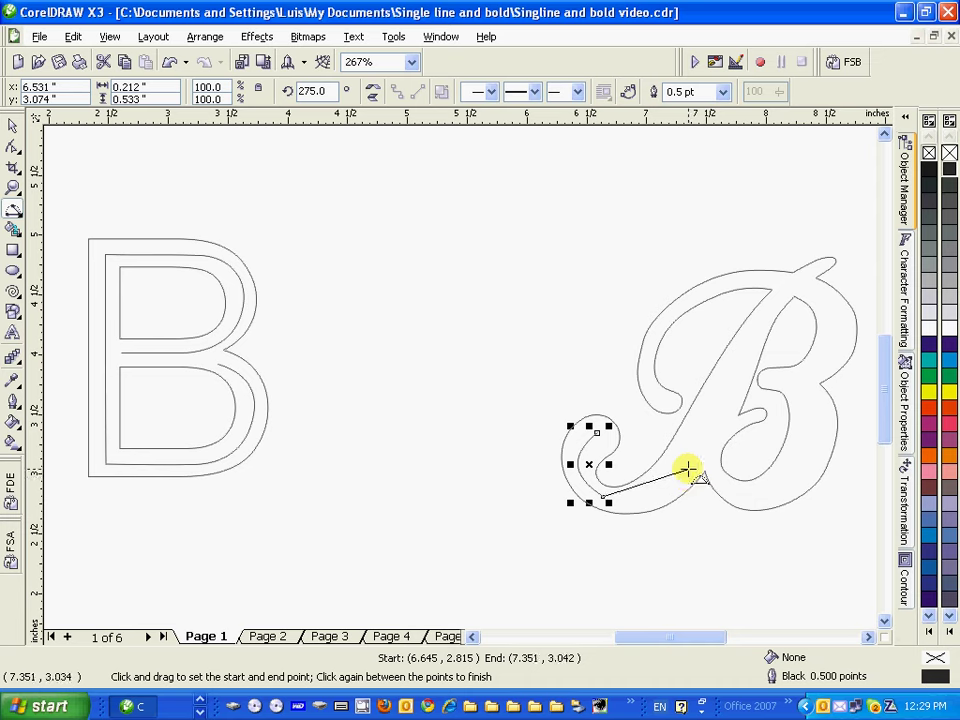
{"action": "left_click", "coordinate": [648, 498]}
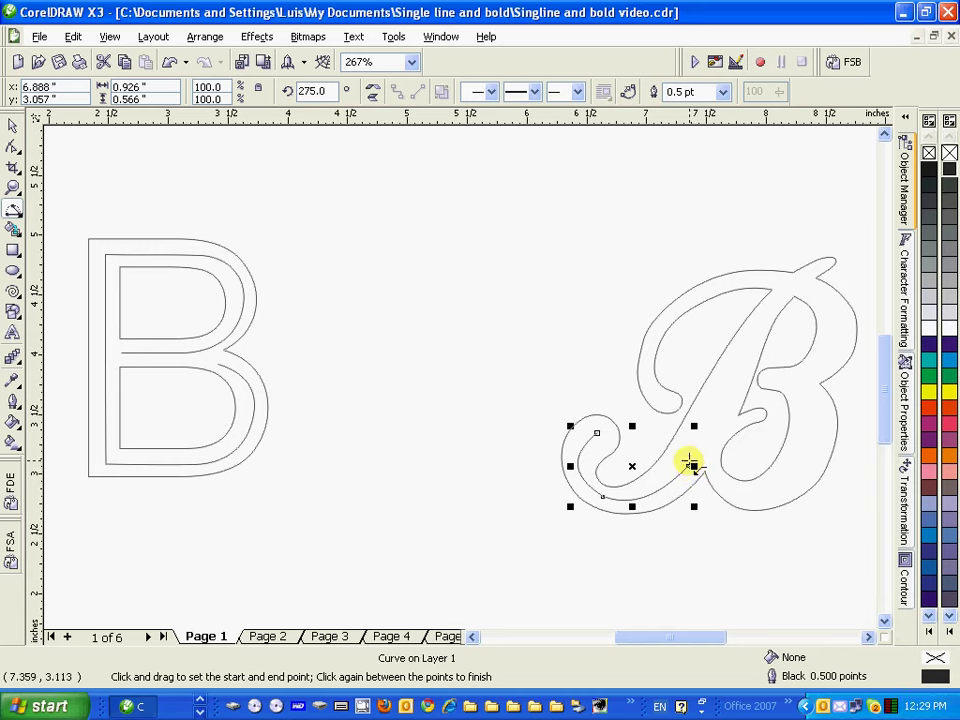
- Trace the Ballpark B's slanted stem up to its top tip as a centreline about 1.1 by 1.66 inches
{"action": "left_click_drag", "start_coordinate": [689, 463], "coordinate": [770, 303]}
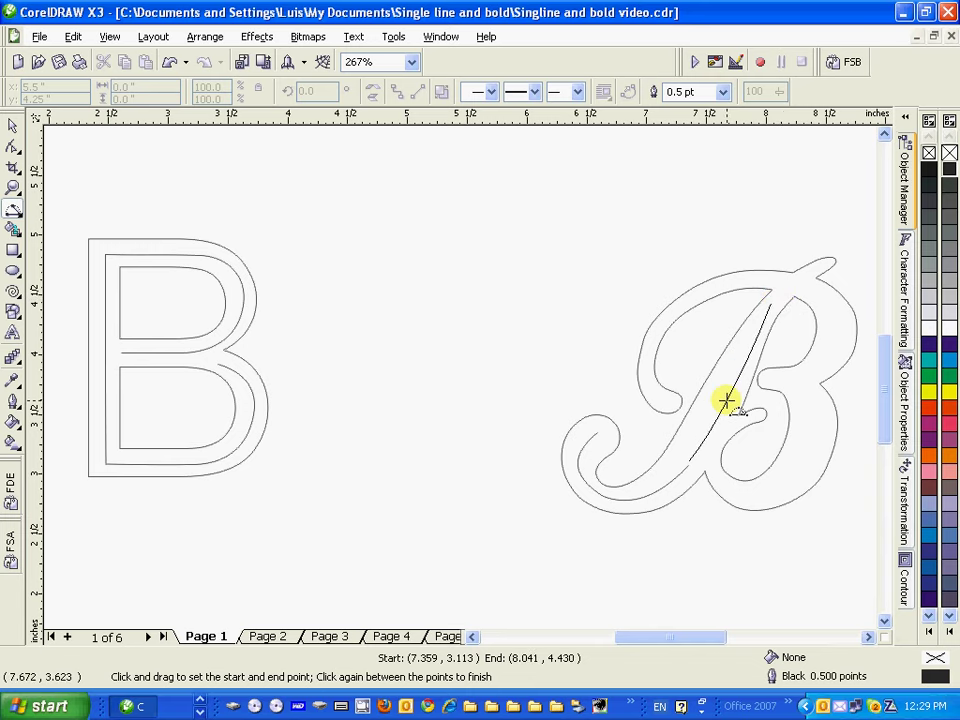
{"action": "left_click", "coordinate": [722, 400]}
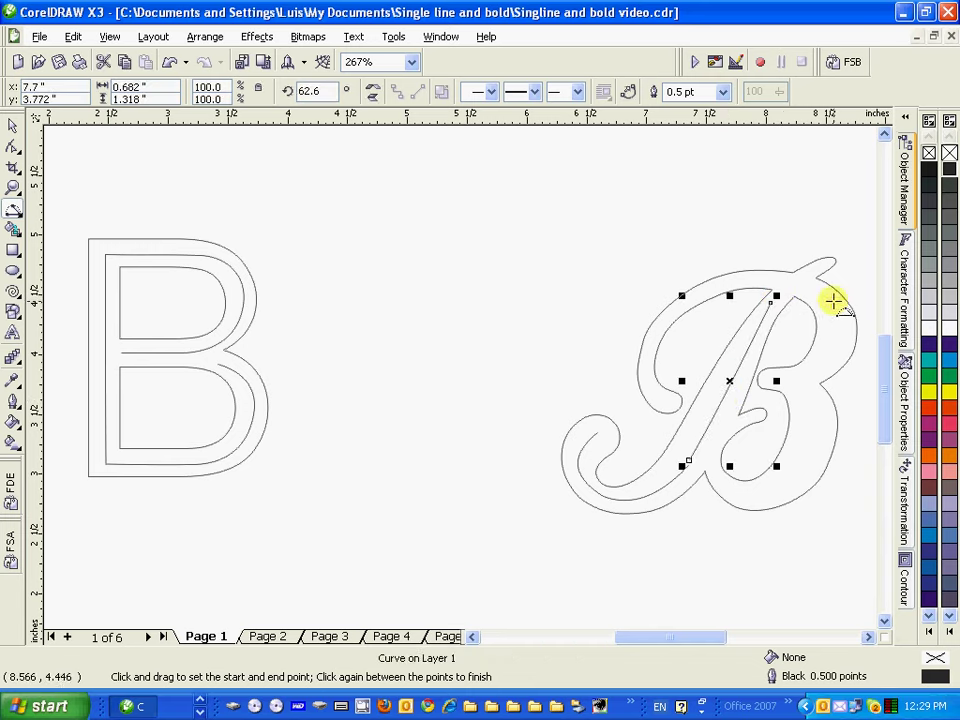
{"action": "left_click_drag", "start_coordinate": [770, 303], "coordinate": [820, 264]}
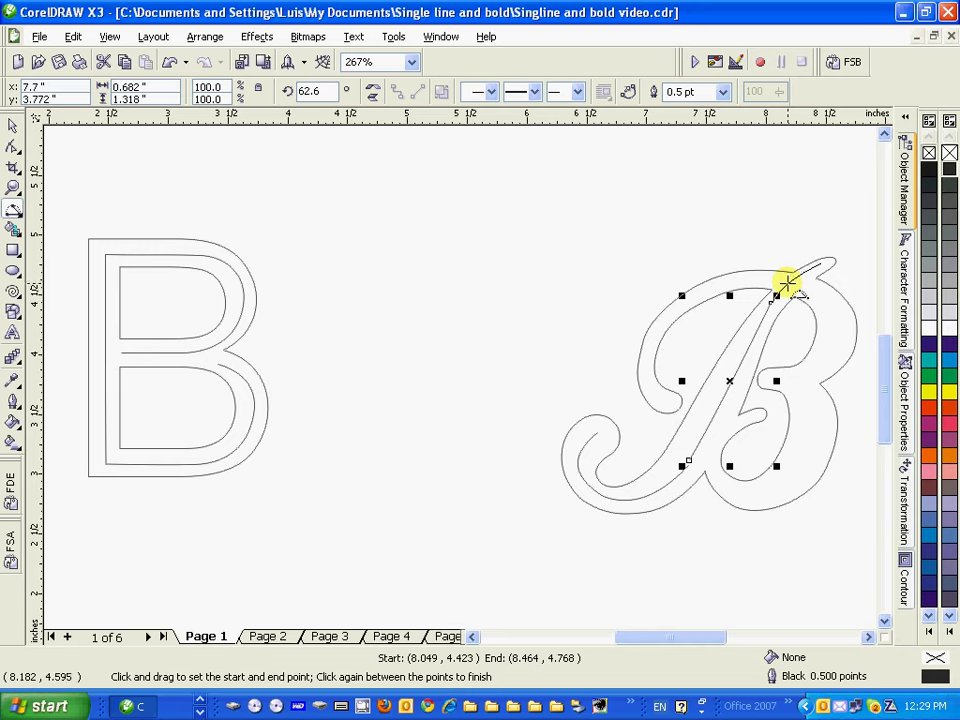
{"action": "left_click", "coordinate": [789, 284]}
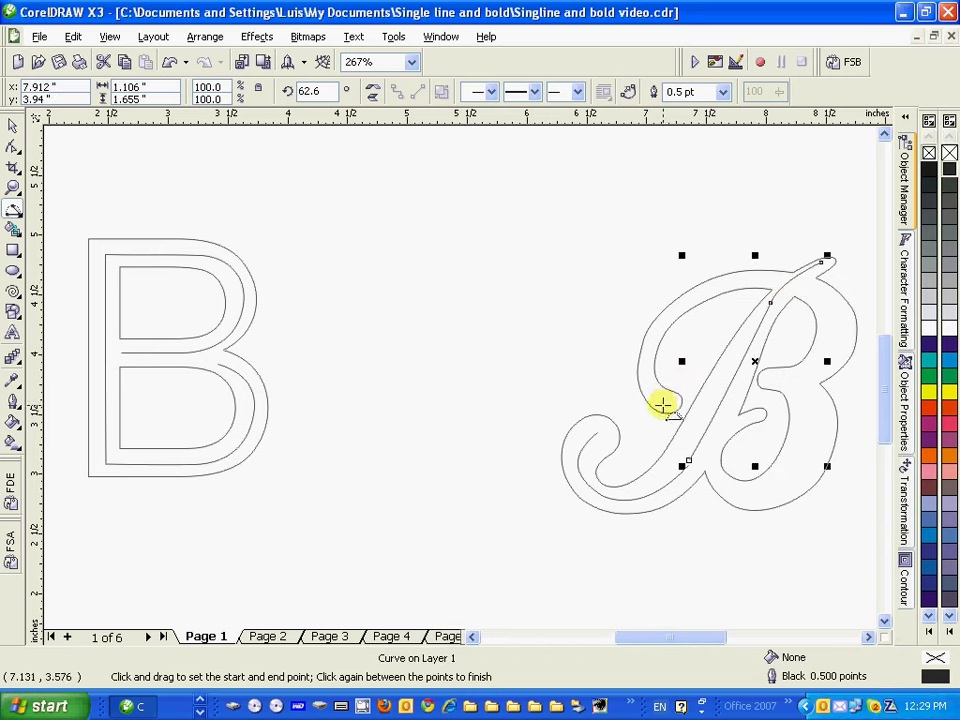
- Trace the Ballpark B's upper-left swash from its curl to the top of the stem, about 1.0 by 1.03 inches
{"action": "left_click_drag", "start_coordinate": [666, 401], "coordinate": [672, 309]}
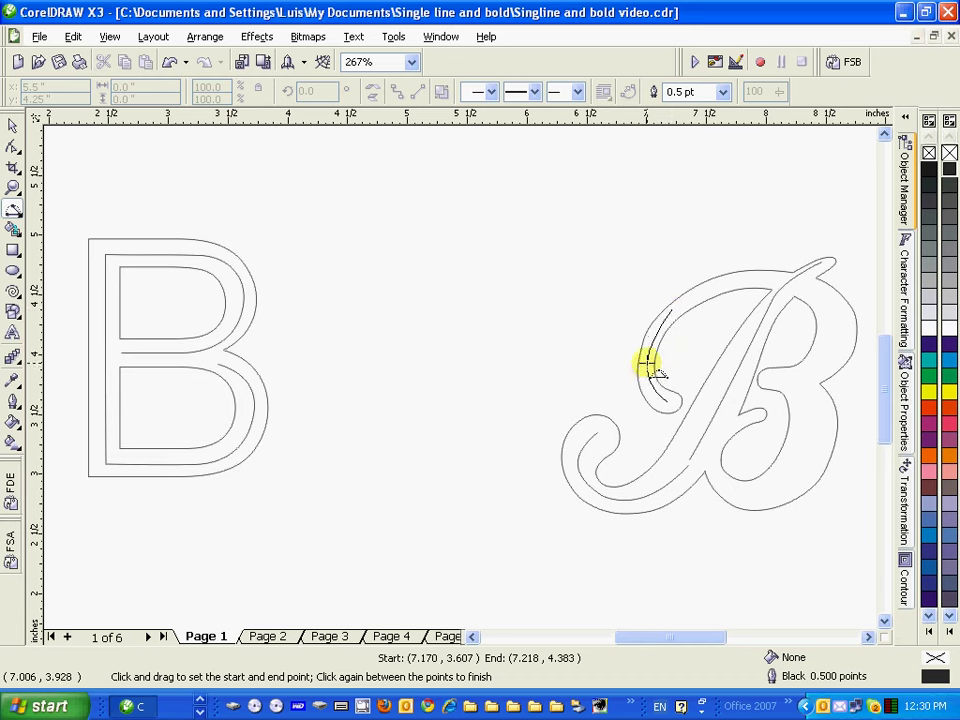
{"action": "left_click", "coordinate": [648, 363]}
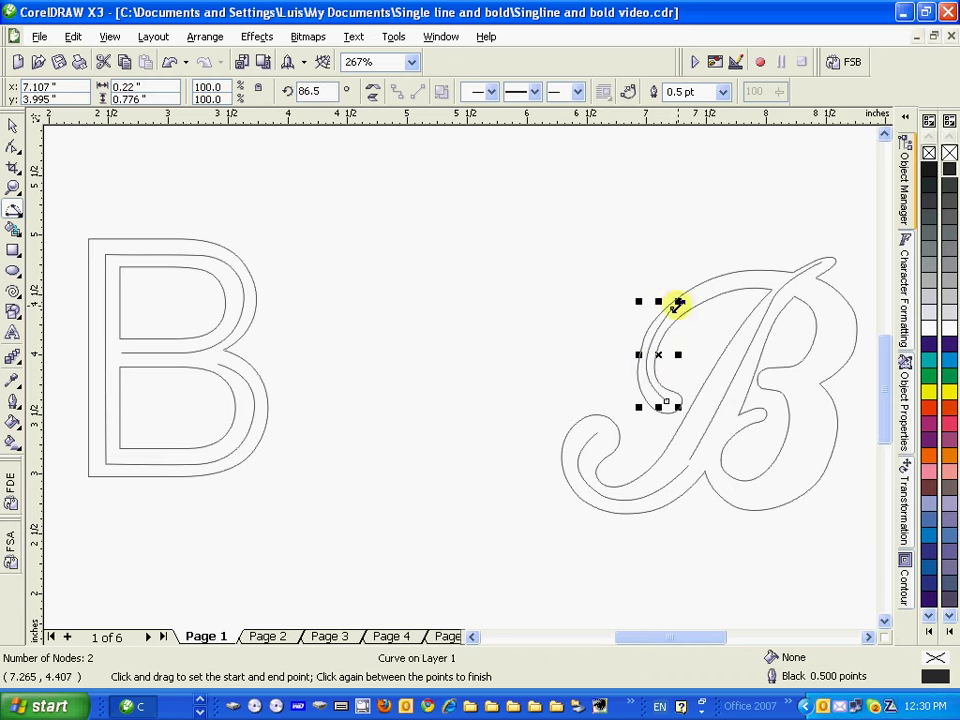
{"action": "left_click_drag", "start_coordinate": [672, 310], "coordinate": [764, 280]}
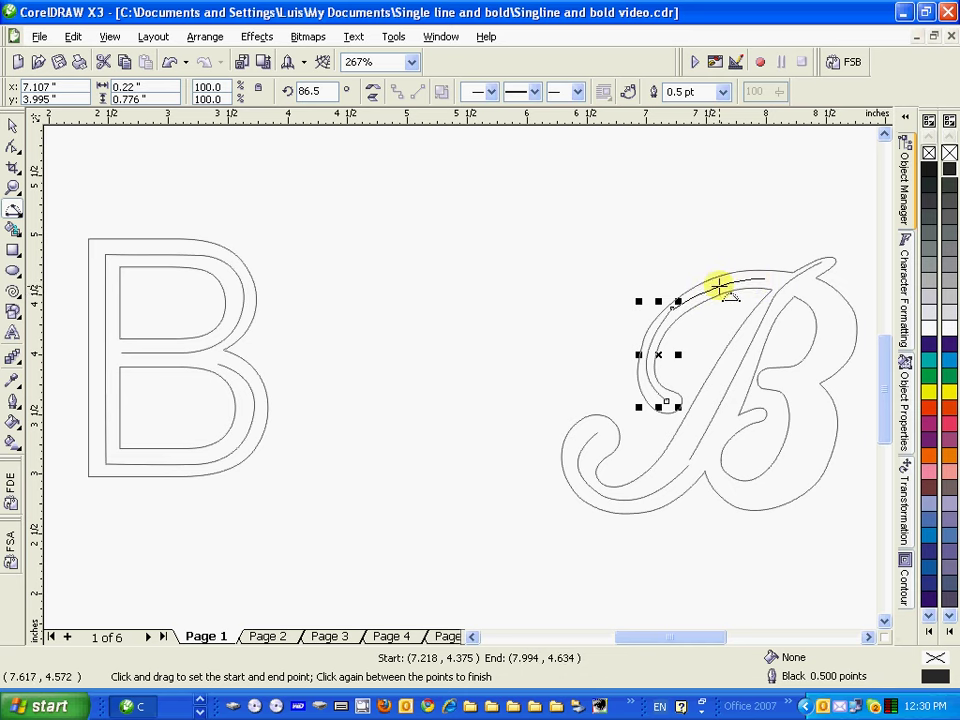
{"action": "left_click", "coordinate": [719, 287]}
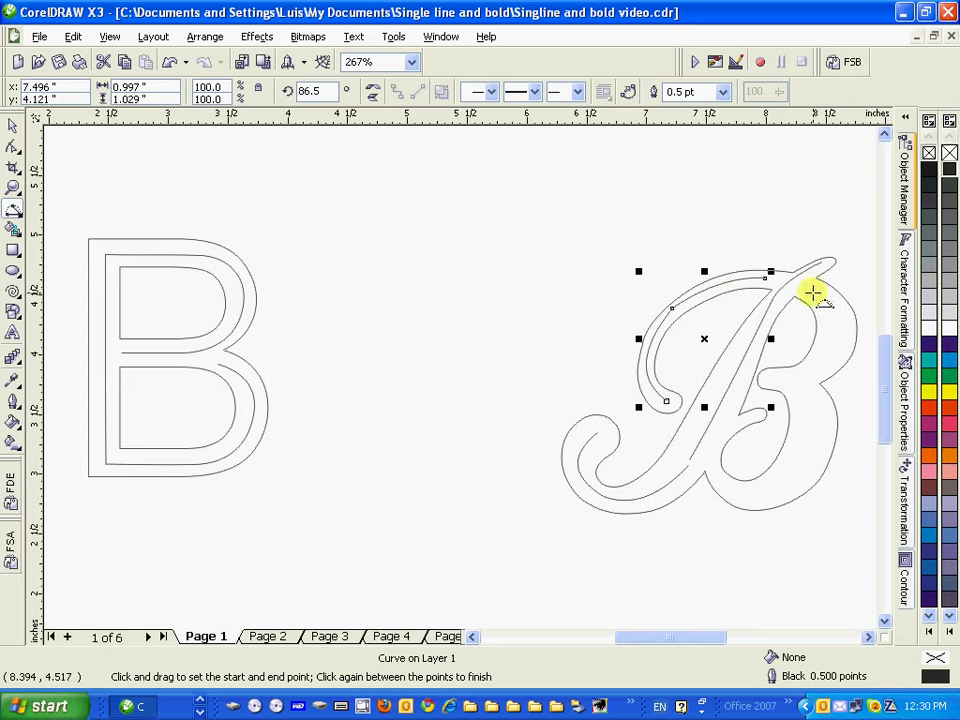
- Trace the centreline of the Ballpark B's upper bowl with two connected 3-point curves, about 0.62 by 0.74 inches overall
{"action": "left_click_drag", "start_coordinate": [813, 292], "coordinate": [841, 336]}
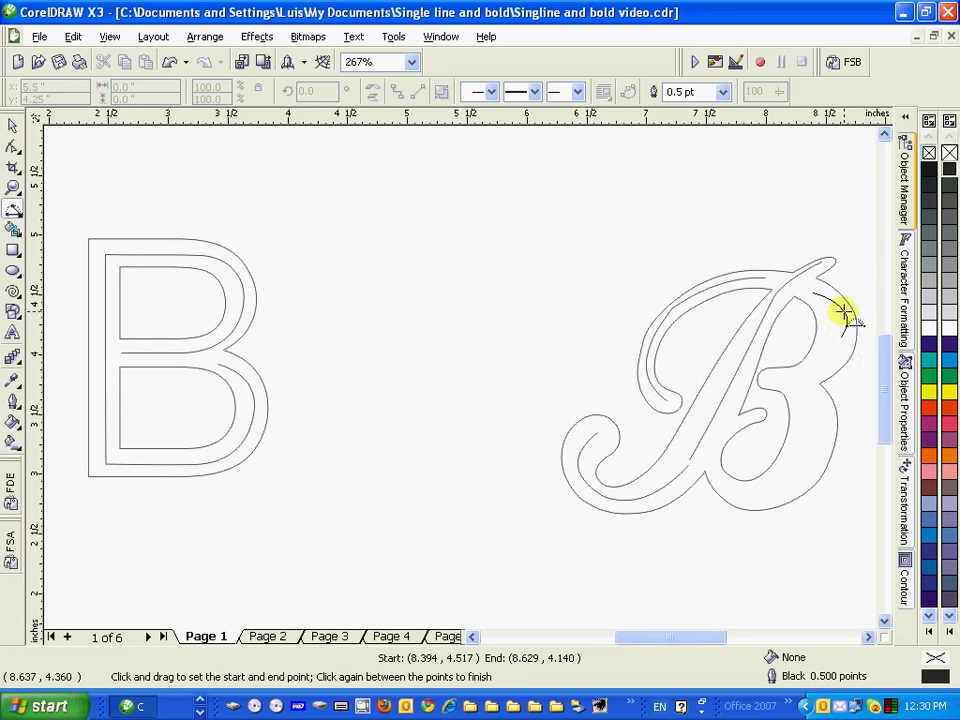
{"action": "left_click", "coordinate": [839, 314]}
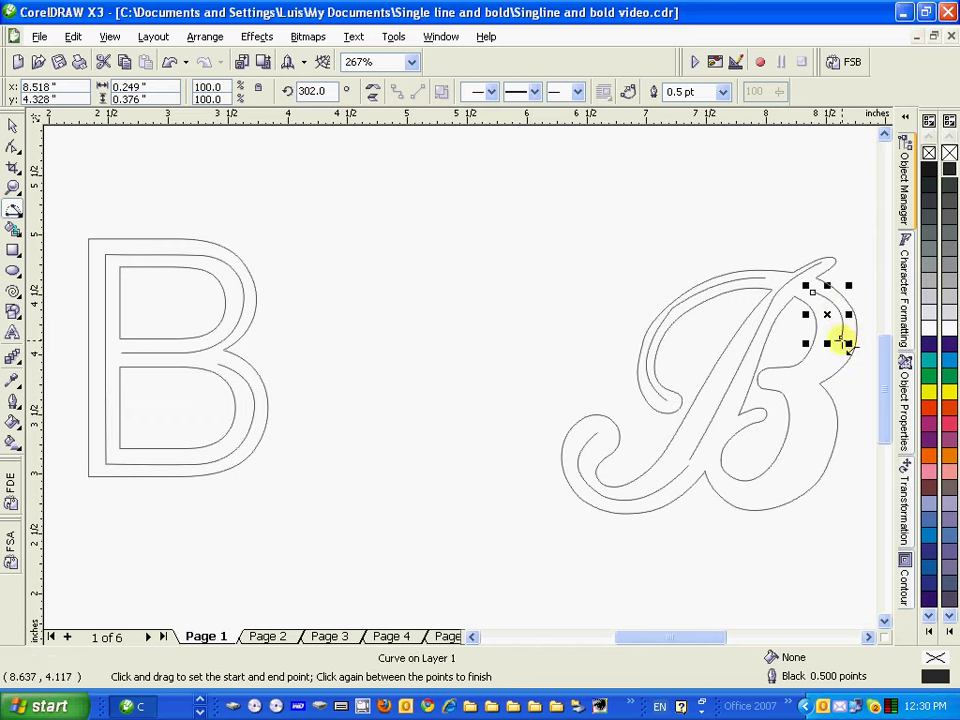
{"action": "left_click_drag", "start_coordinate": [841, 338], "coordinate": [770, 379]}
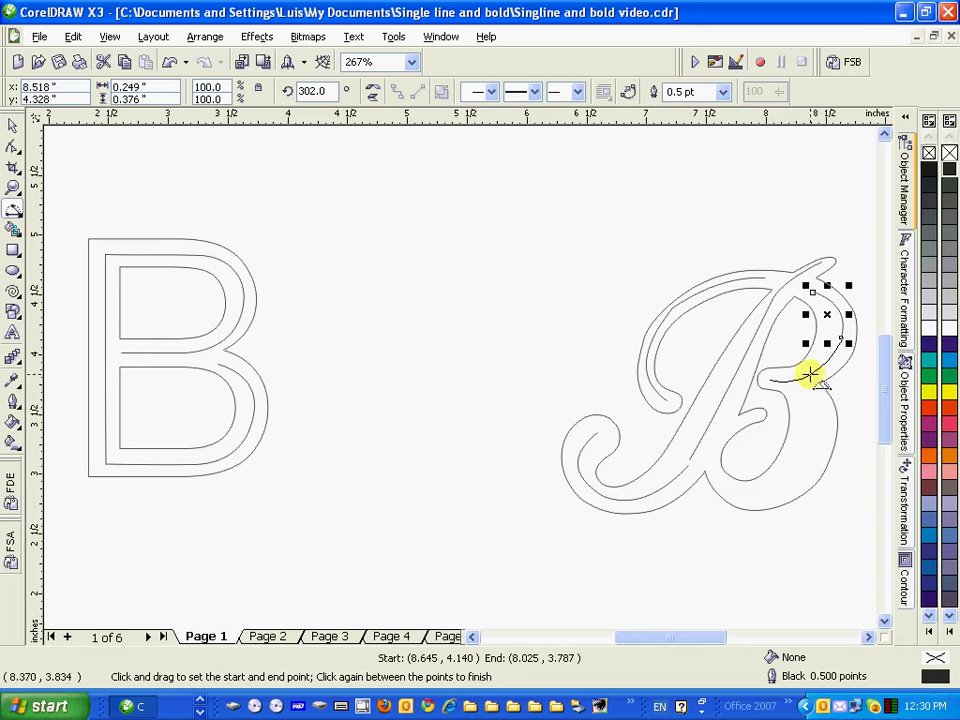
{"action": "left_click", "coordinate": [810, 374]}
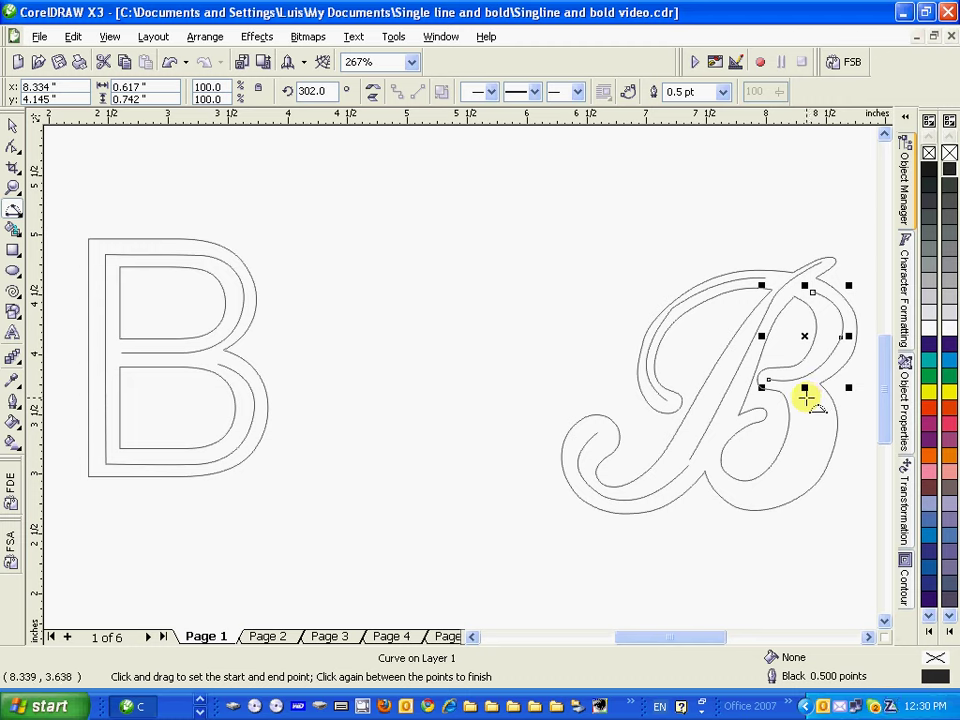
- Trace the centreline of the Ballpark B's lower bowl around to its inner curl with connected 3-point curves, about 0.89 by 0.83 inches
{"action": "left_click_drag", "start_coordinate": [805, 397], "coordinate": [745, 497]}
{"action": "left_click", "coordinate": [816, 423]}
{"action": "left_click", "coordinate": [778, 490]}
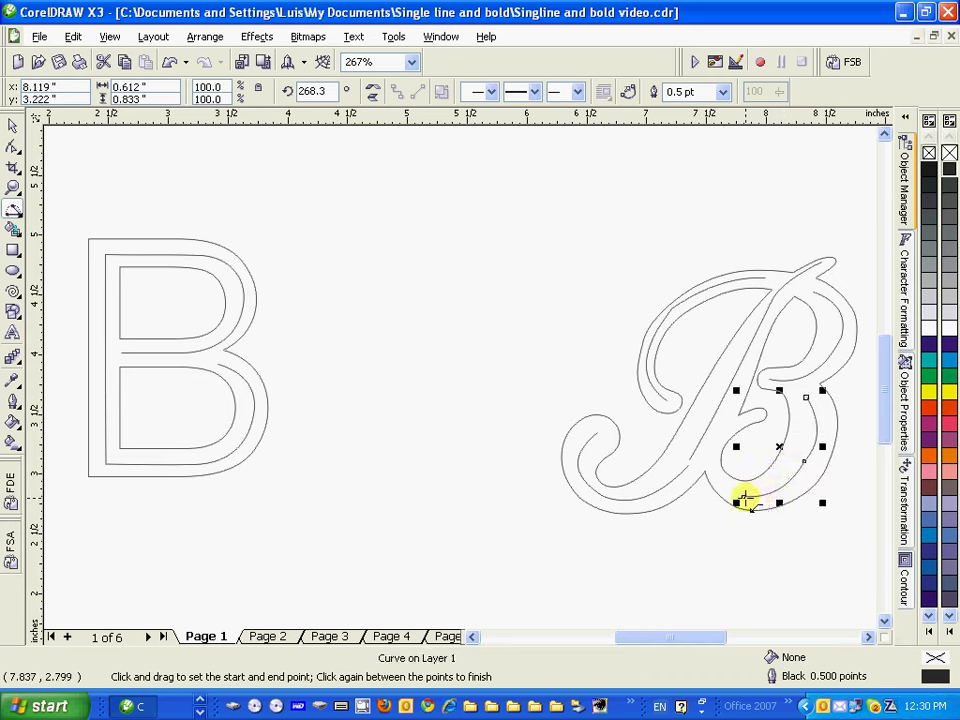
{"action": "left_click_drag", "start_coordinate": [743, 497], "coordinate": [710, 460]}
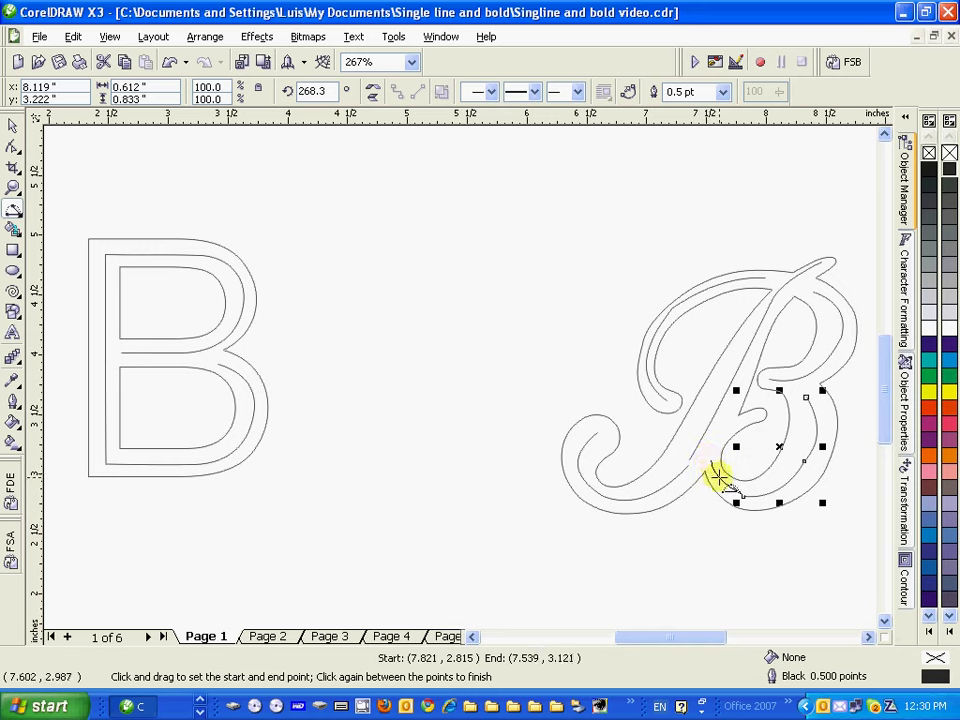
{"action": "left_click", "coordinate": [716, 470]}
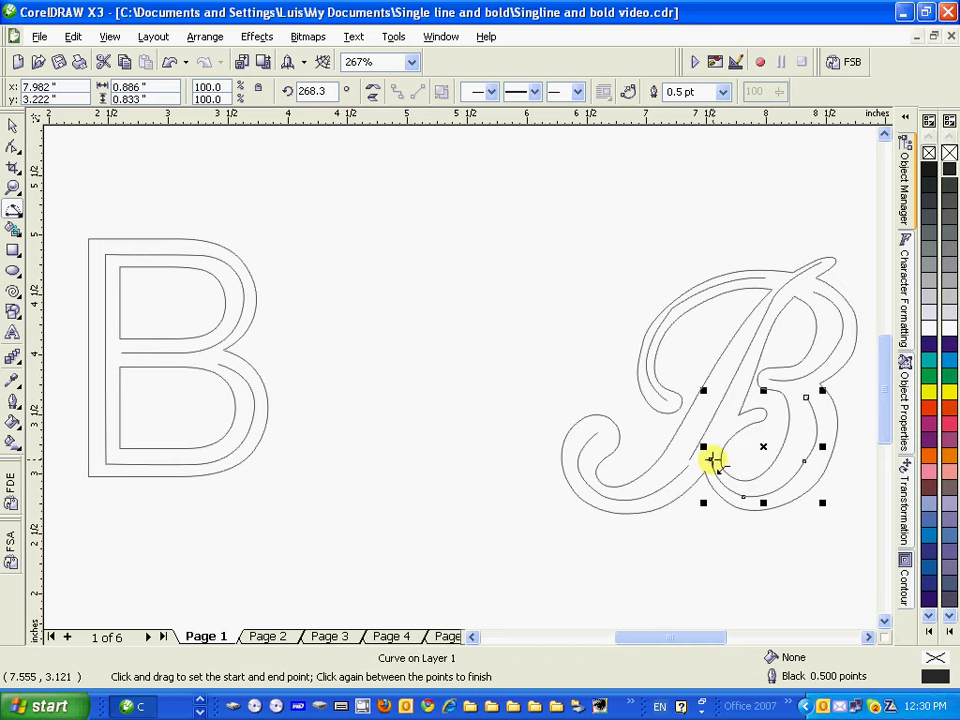
{"action": "left_click_drag", "start_coordinate": [710, 460], "coordinate": [755, 415]}
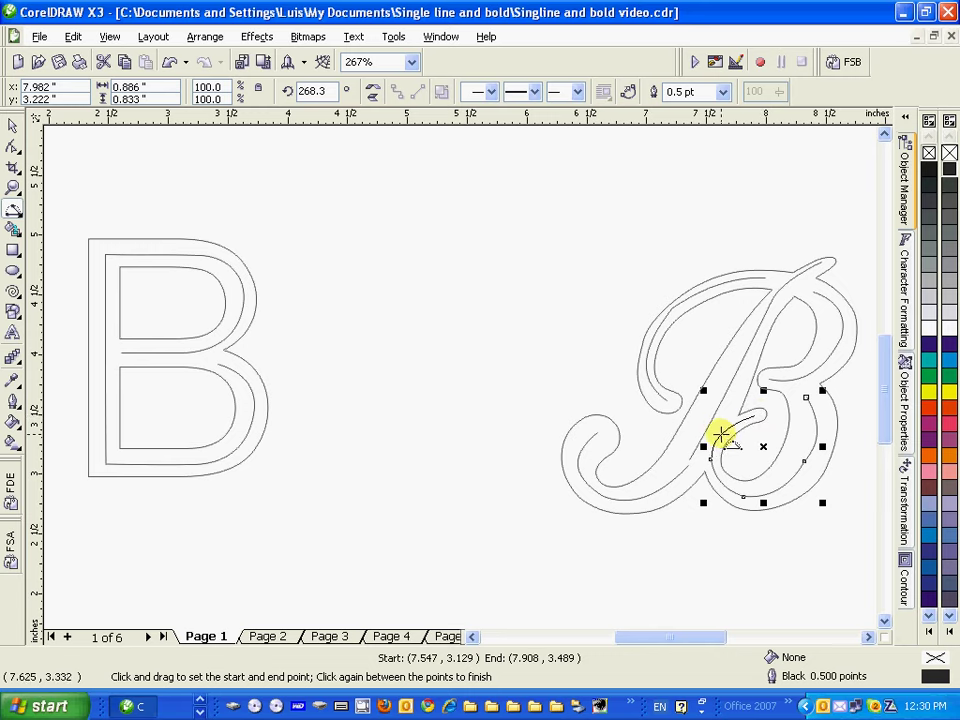
{"action": "left_click", "coordinate": [720, 436]}
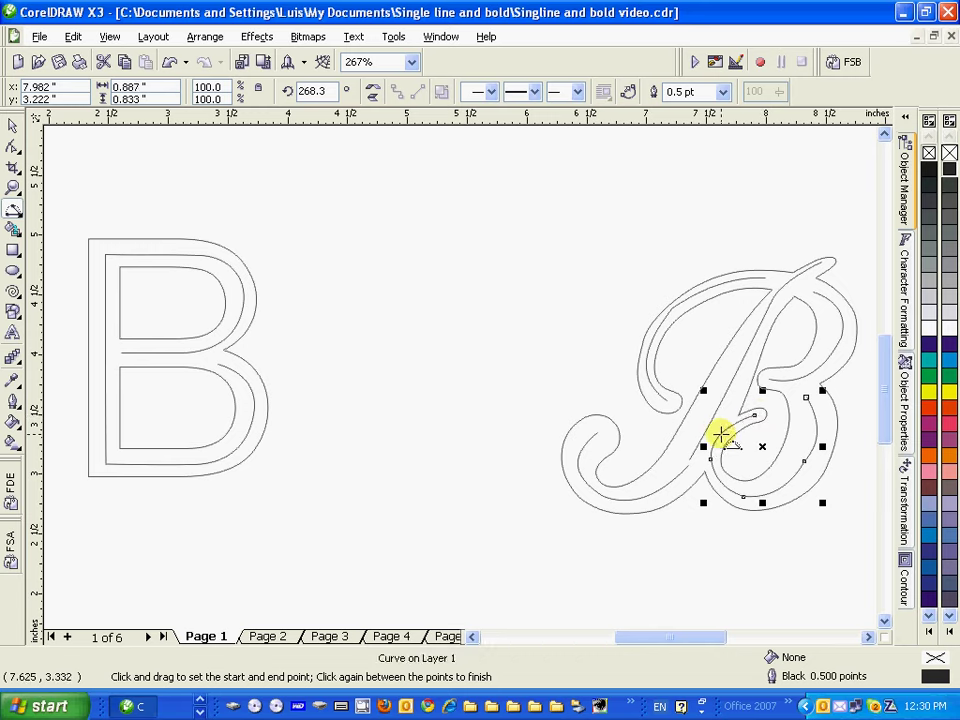
- Smooth all nodes of the Ballpark B's lower bowl and upper bowl centrelines
{"action": "left_click", "coordinate": [13, 127]}
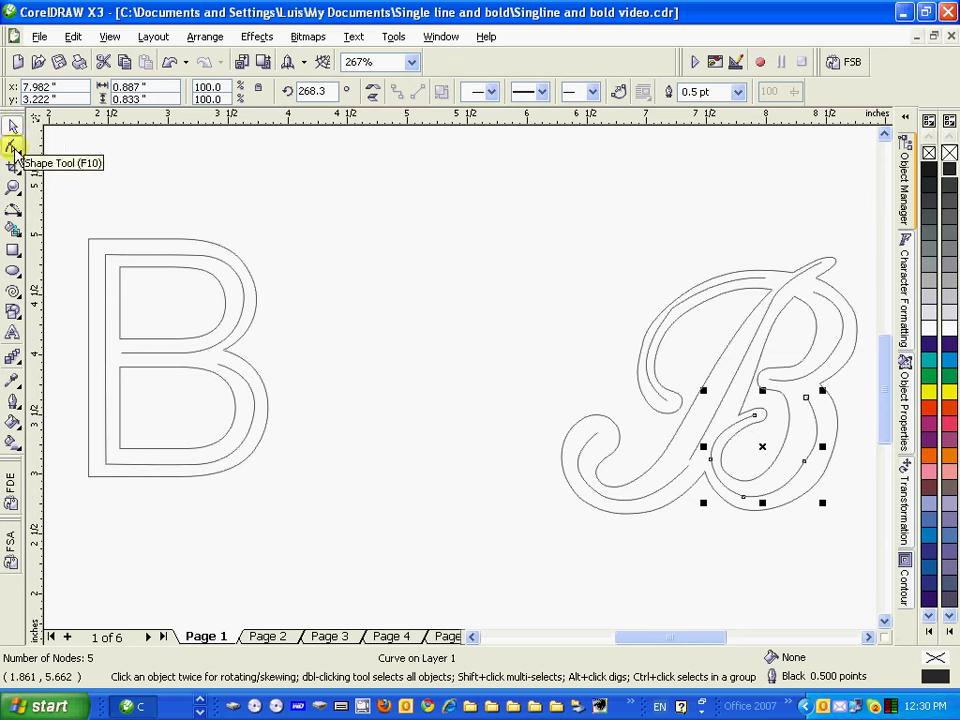
{"action": "double_click", "coordinate": [12, 146]}
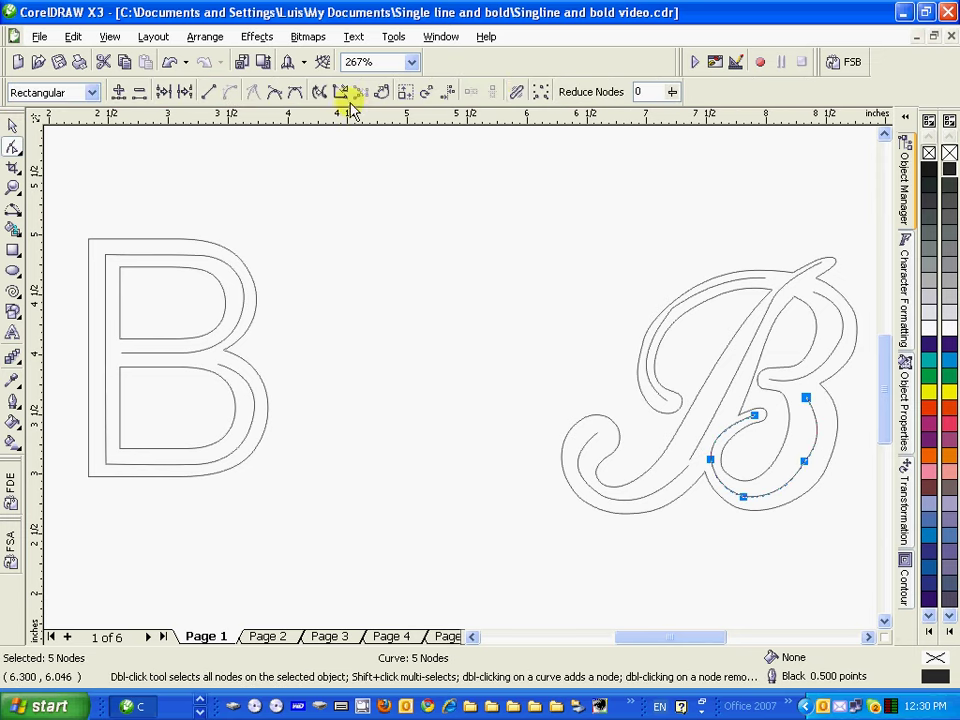
{"action": "left_click", "coordinate": [825, 302]}
{"action": "left_click", "coordinate": [825, 302]}
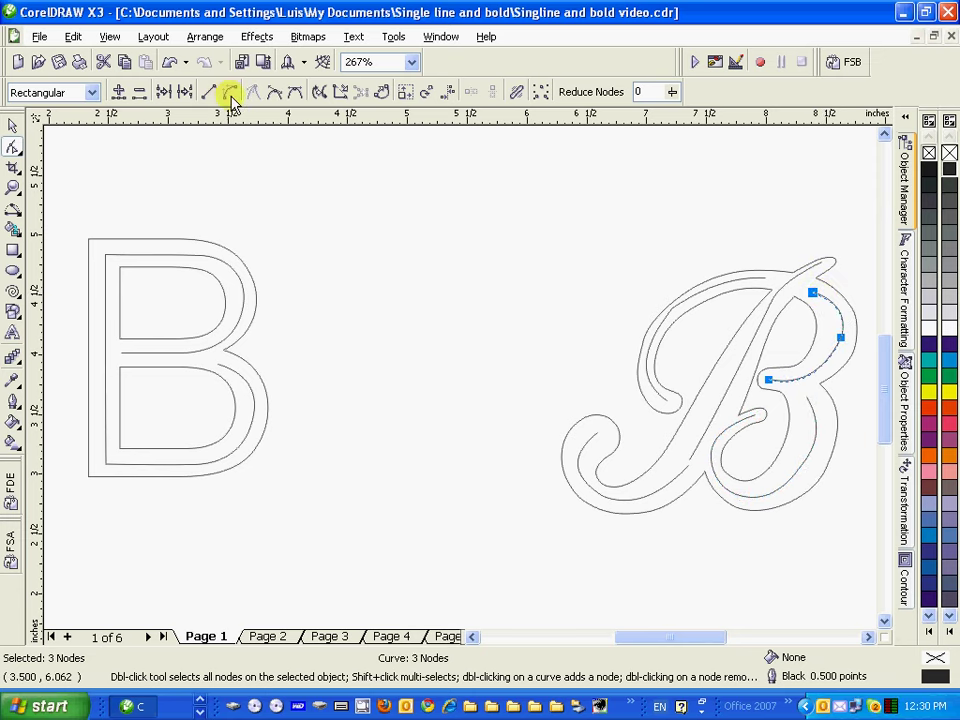
- Smooth all nodes of the Ballpark B's upper-left swash and slanted stem centrelines
{"action": "left_click", "coordinate": [763, 281]}
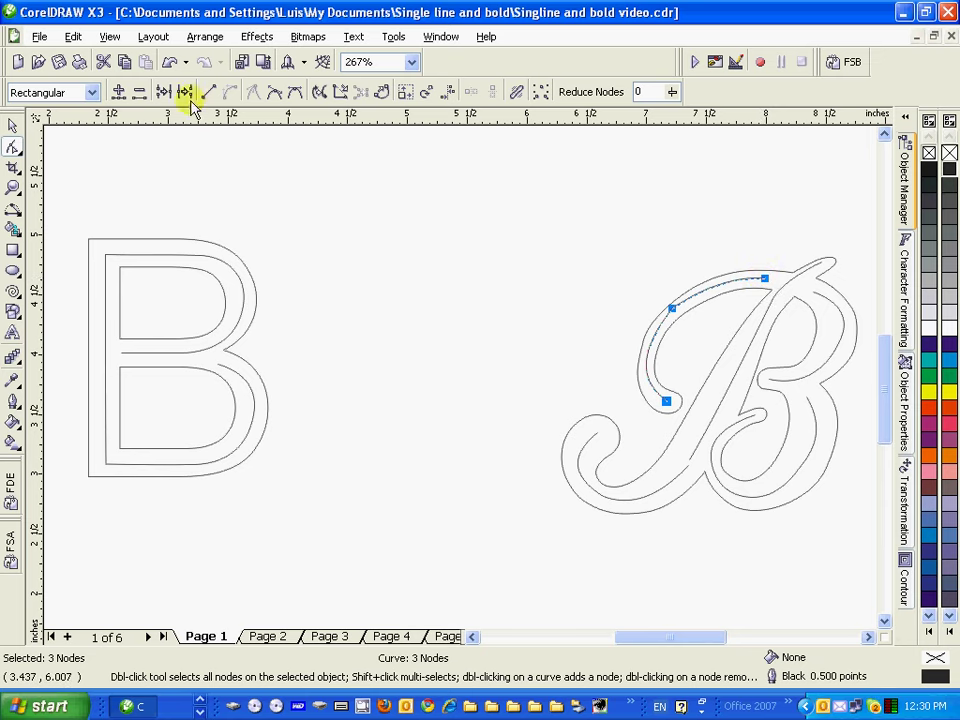
{"action": "left_click", "coordinate": [273, 93]}
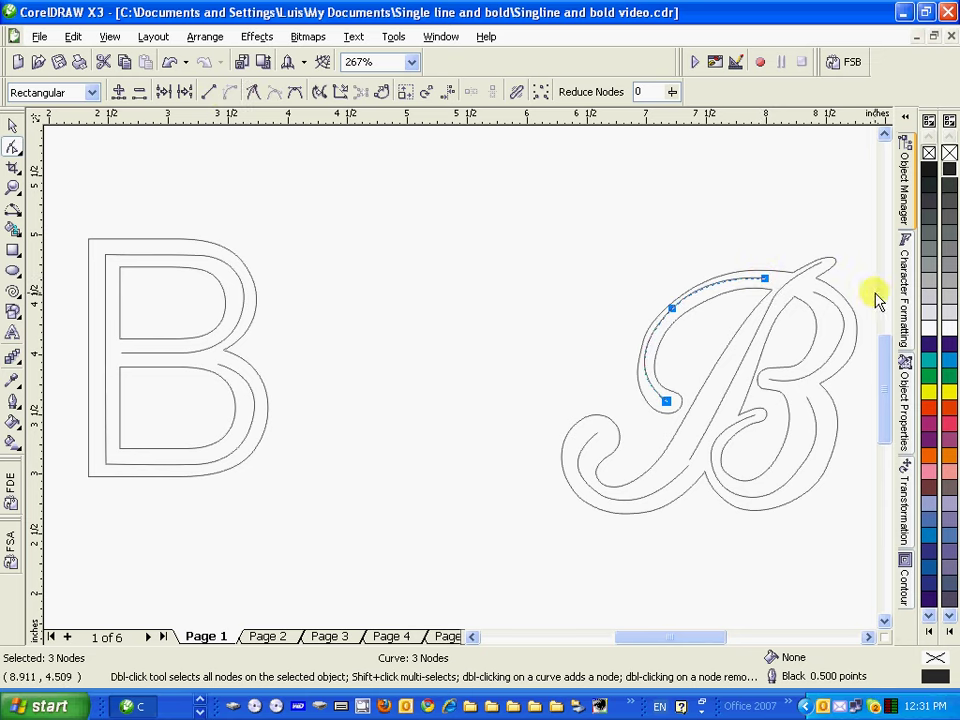
{"action": "left_click", "coordinate": [820, 268]}
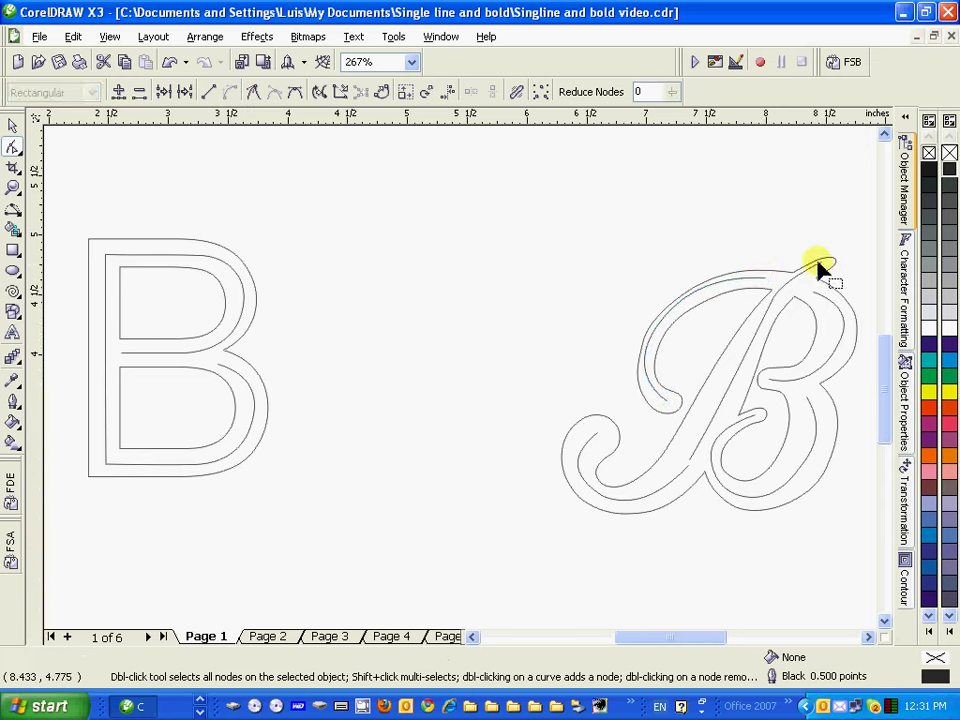
{"action": "left_click", "coordinate": [821, 266]}
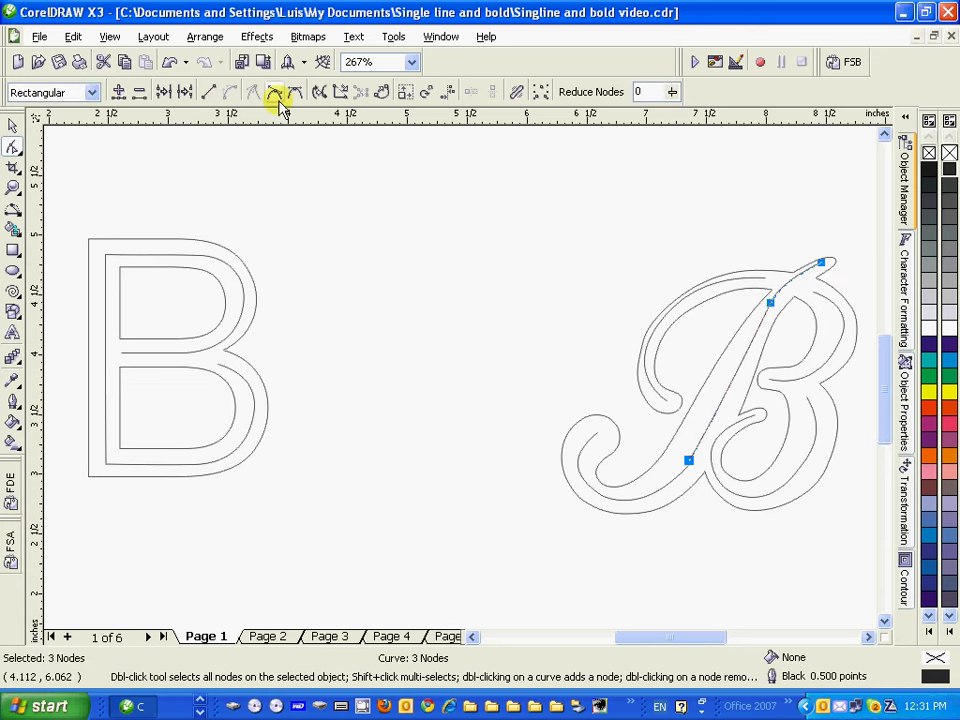
- Weld the Ballpark B's tail hook and stem centrelines and join their two end nodes where they meet
{"action": "left_click", "coordinate": [672, 482]}
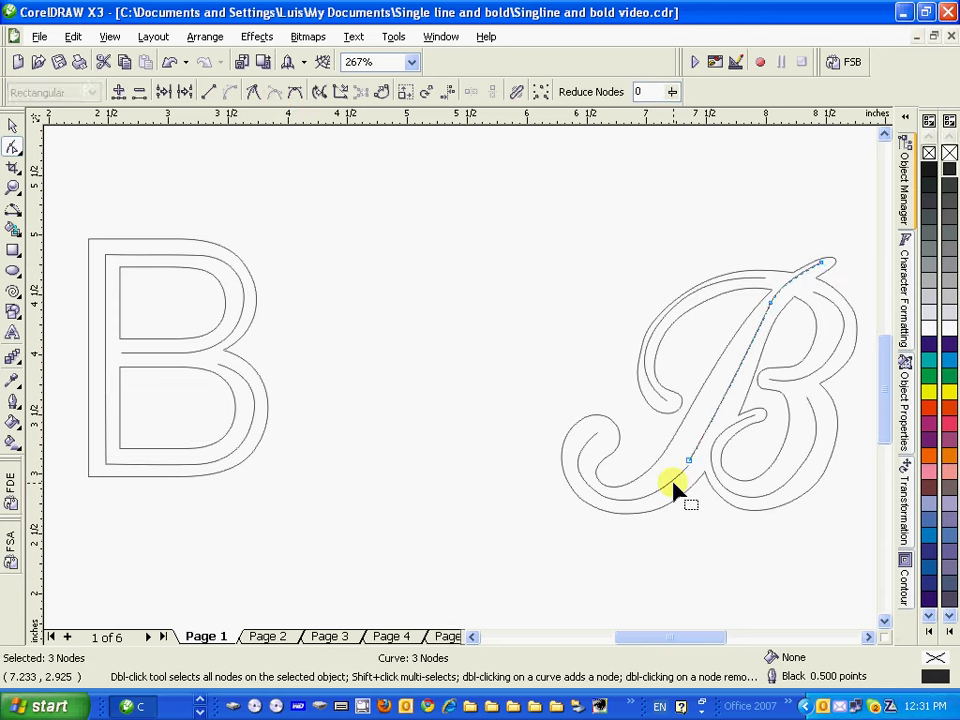
{"action": "left_click", "coordinate": [8, 124]}
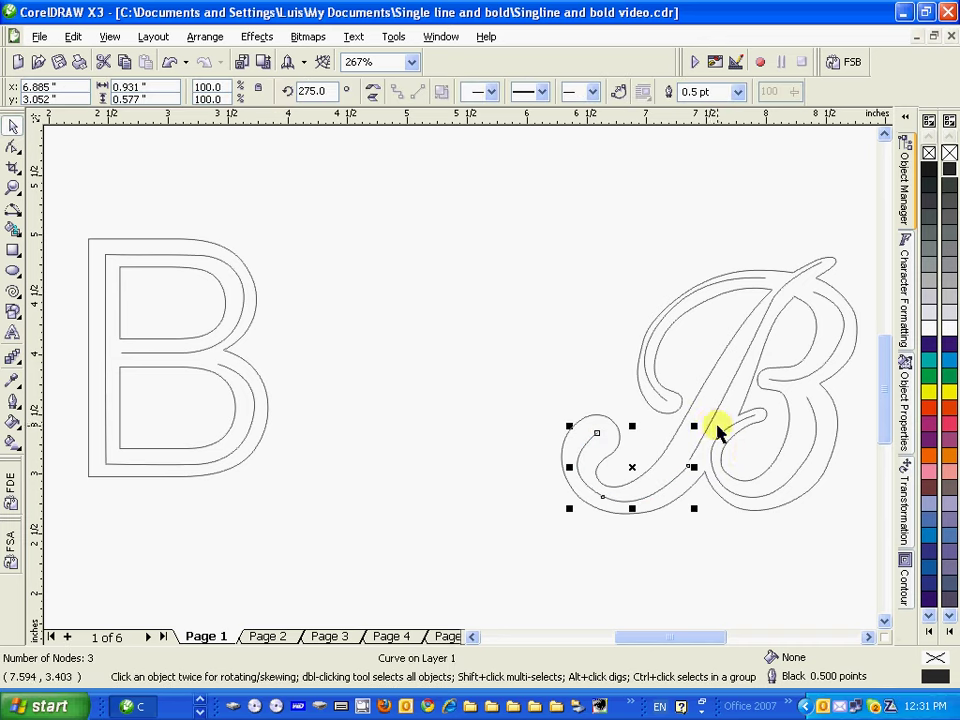
{"action": "left_click", "coordinate": [710, 428], "text": "shift"}
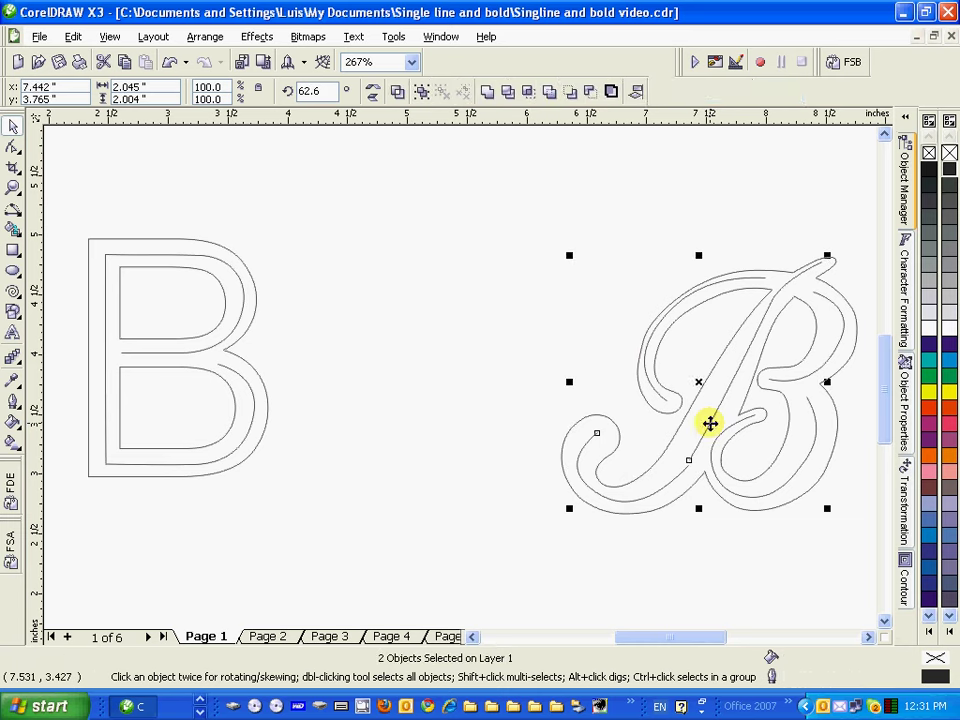
{"action": "left_click", "coordinate": [487, 93]}
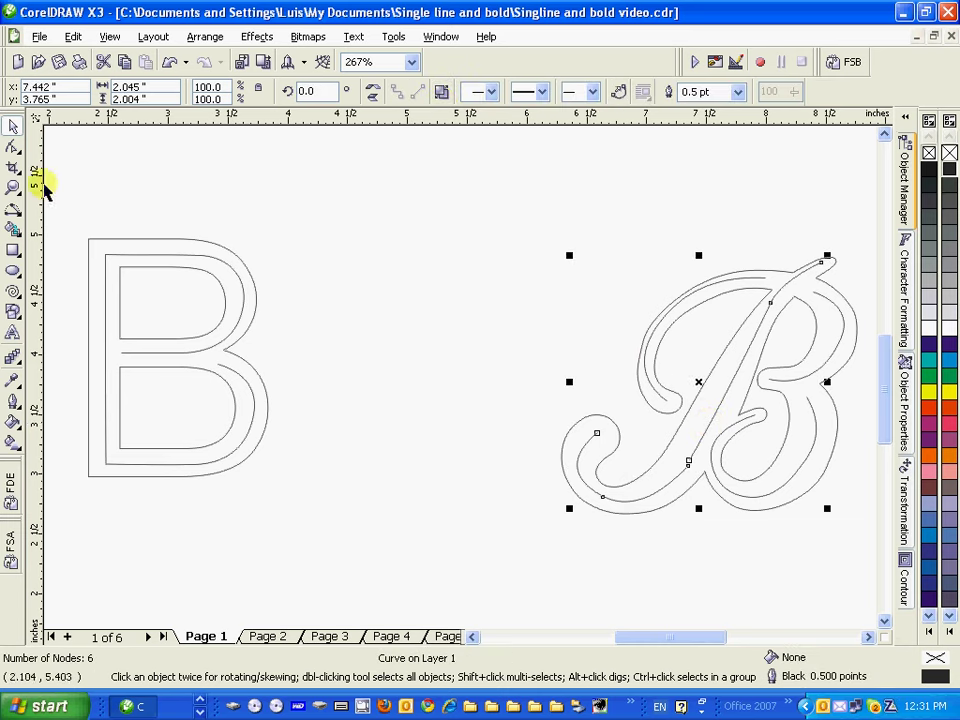
{"action": "left_click", "coordinate": [13, 150]}
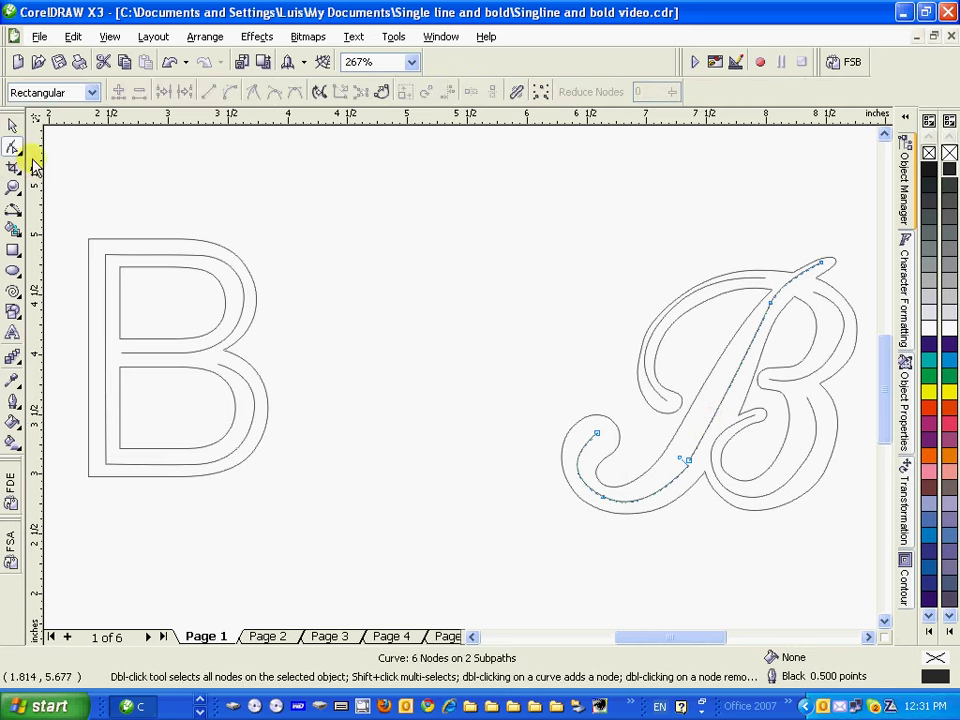
{"action": "left_click_drag", "start_coordinate": [678, 440], "coordinate": [701, 484]}
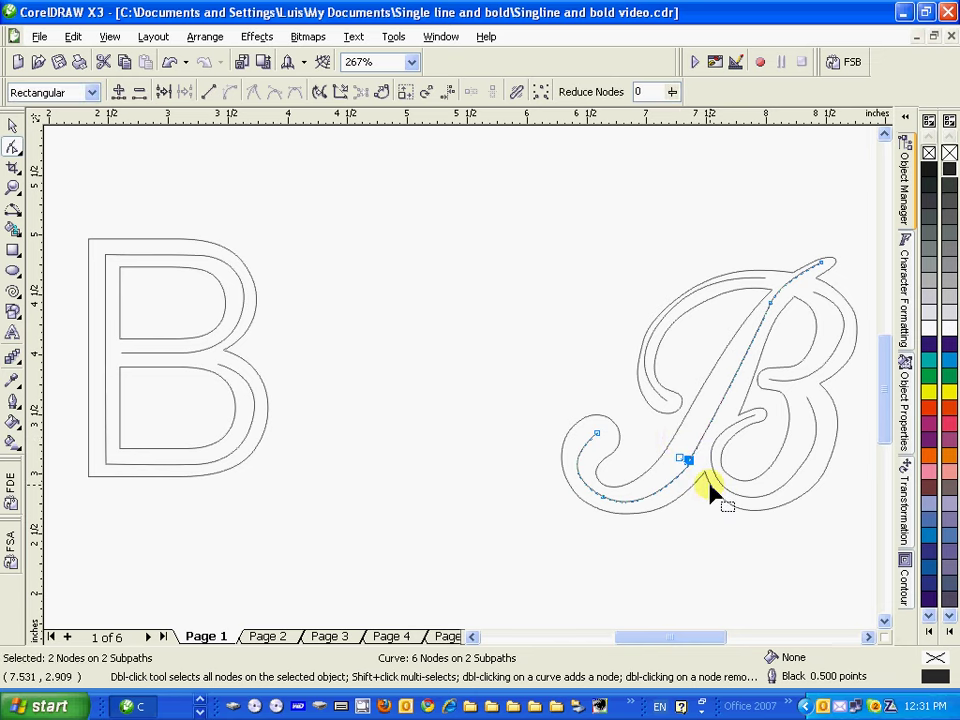
{"action": "left_click", "coordinate": [163, 92]}
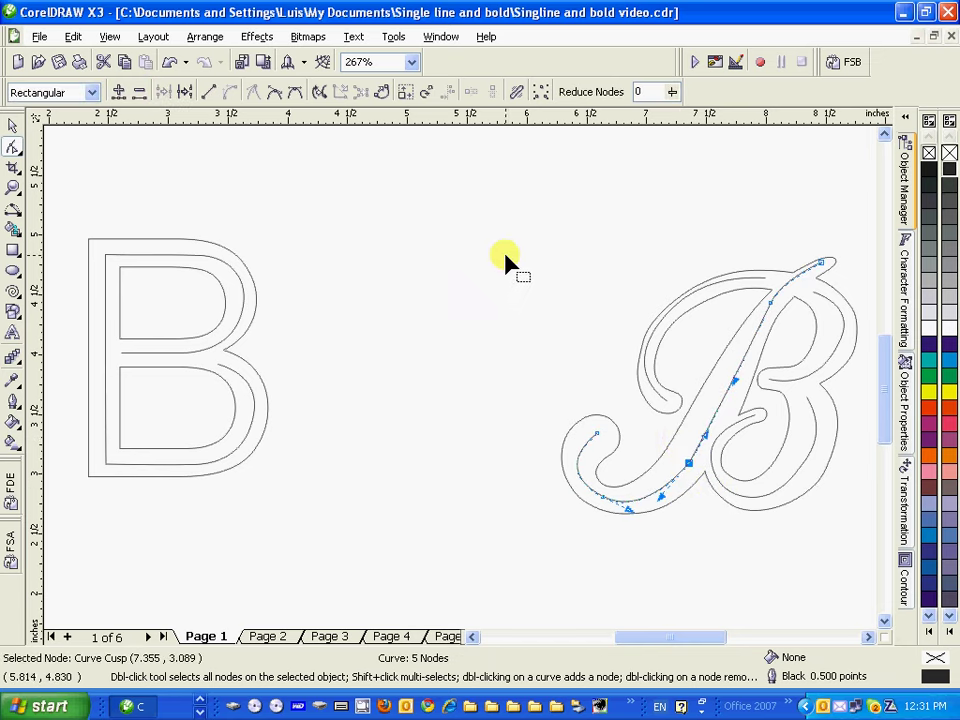
- Nudge the swash's middle node and the stem's upper bend node to centre both curves within the Ballpark B's outline
{"action": "left_click", "coordinate": [767, 288]}
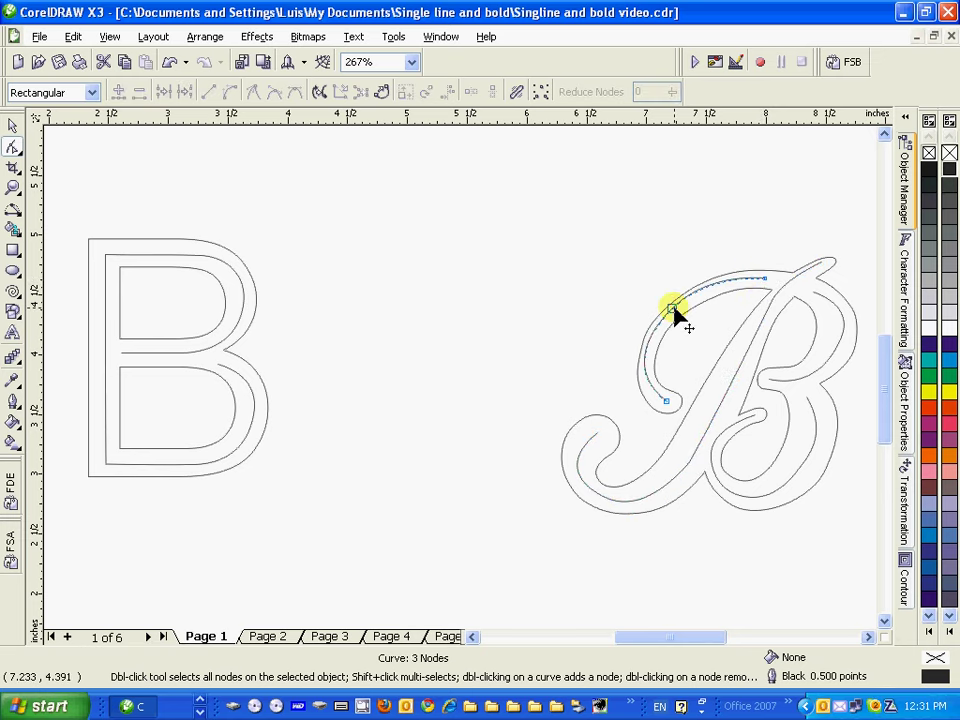
{"action": "left_click_drag", "start_coordinate": [673, 313], "coordinate": [674, 315]}
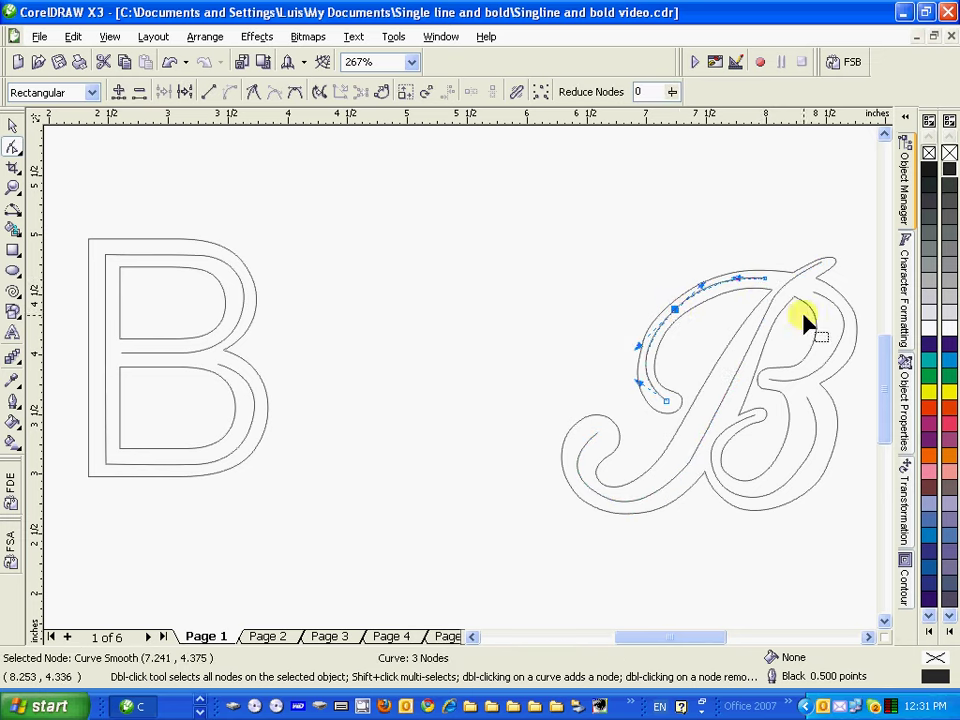
{"action": "left_click", "coordinate": [822, 264]}
{"action": "left_click_drag", "start_coordinate": [771, 299], "coordinate": [778, 302]}
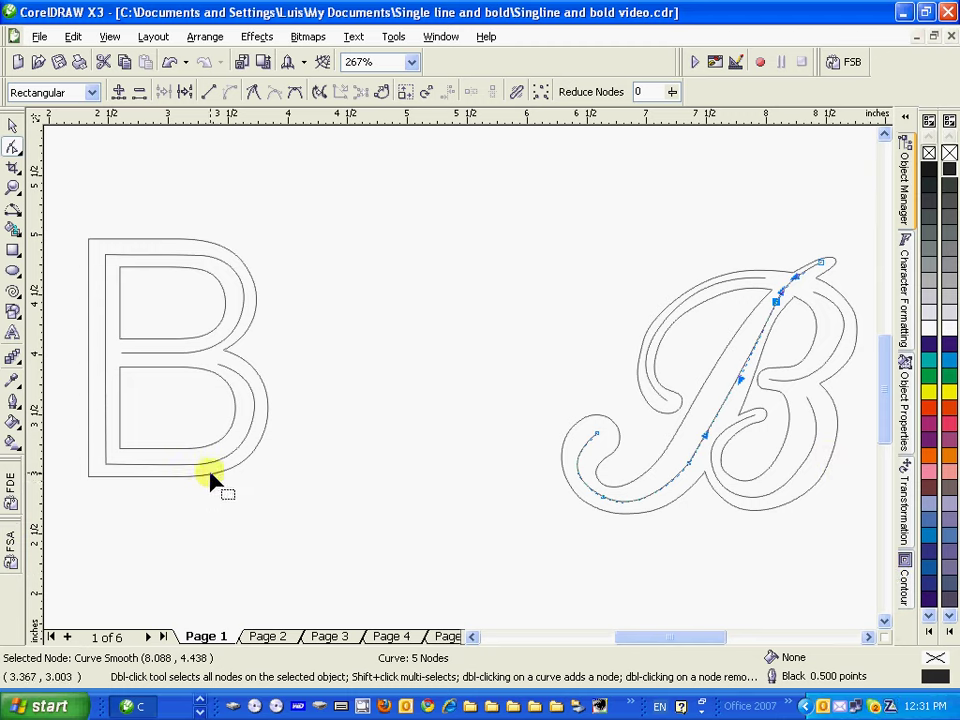
- Delete the grouped outlines of both letters, keeping only the single-line centrelines
{"action": "left_click", "coordinate": [12, 125]}
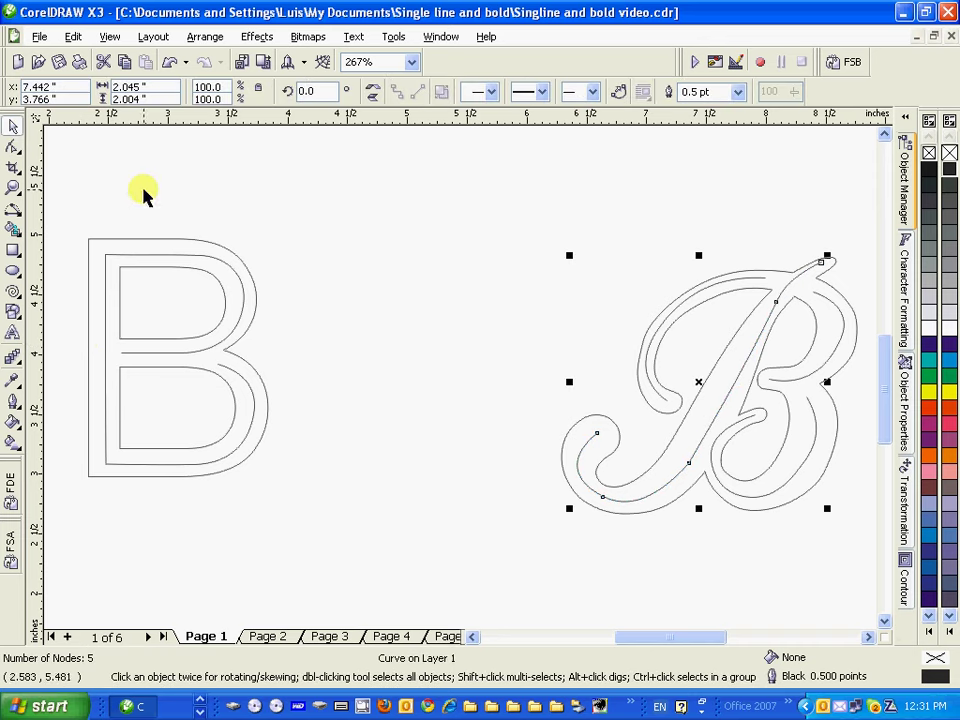
{"action": "left_click", "coordinate": [256, 305], "text": "shift"}
{"action": "key", "text": "ctrl+g"}
{"action": "right_click", "coordinate": [256, 305]}
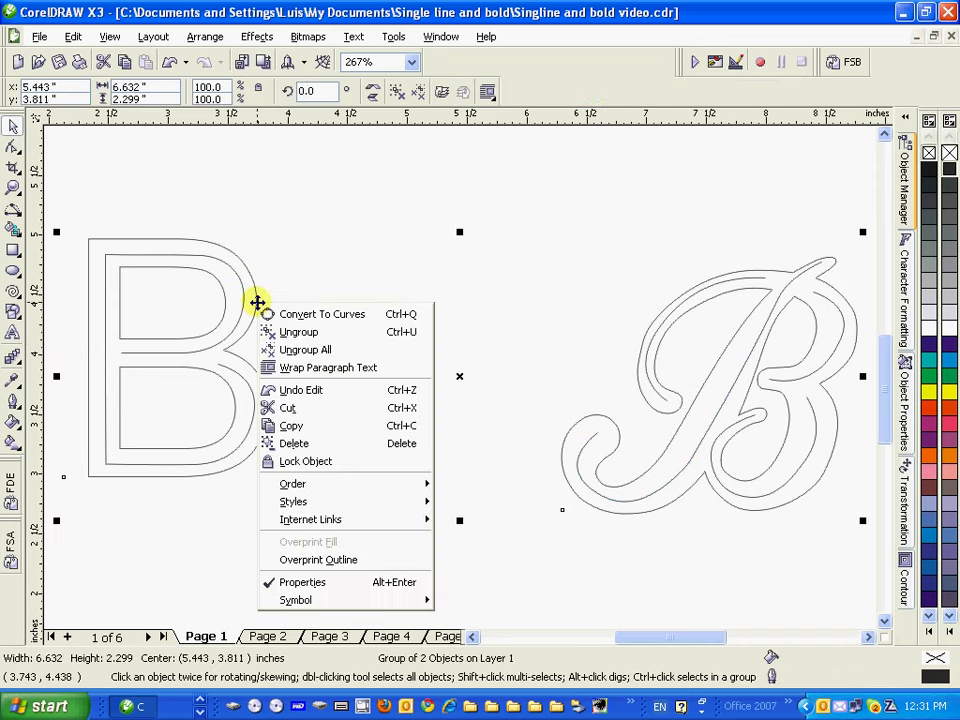
{"action": "left_click", "coordinate": [339, 444]}
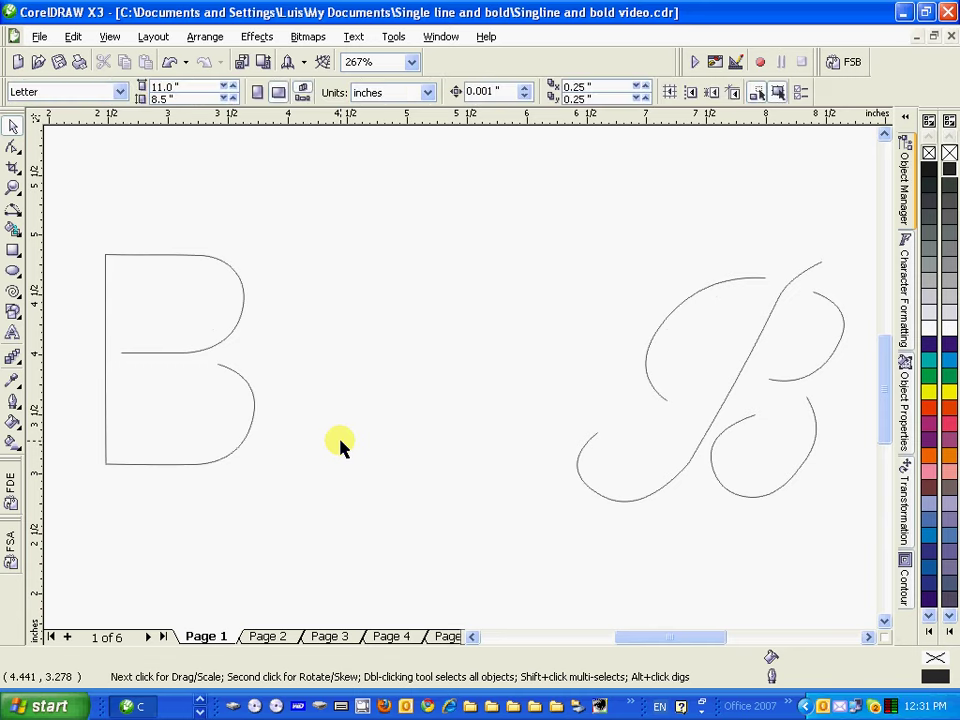
- Apply a red fill to all the centreline curves and move the Ballpark B's four curves about 1.75 inches toward the Arial B
{"action": "key", "text": "ctrl+a"}
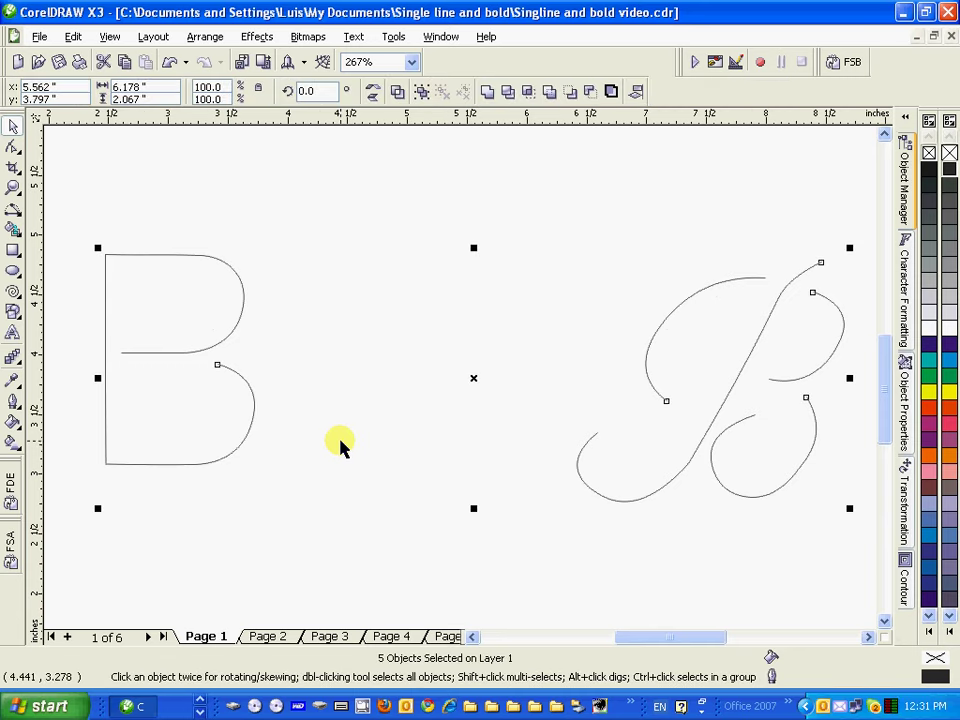
{"action": "left_click", "coordinate": [950, 409]}
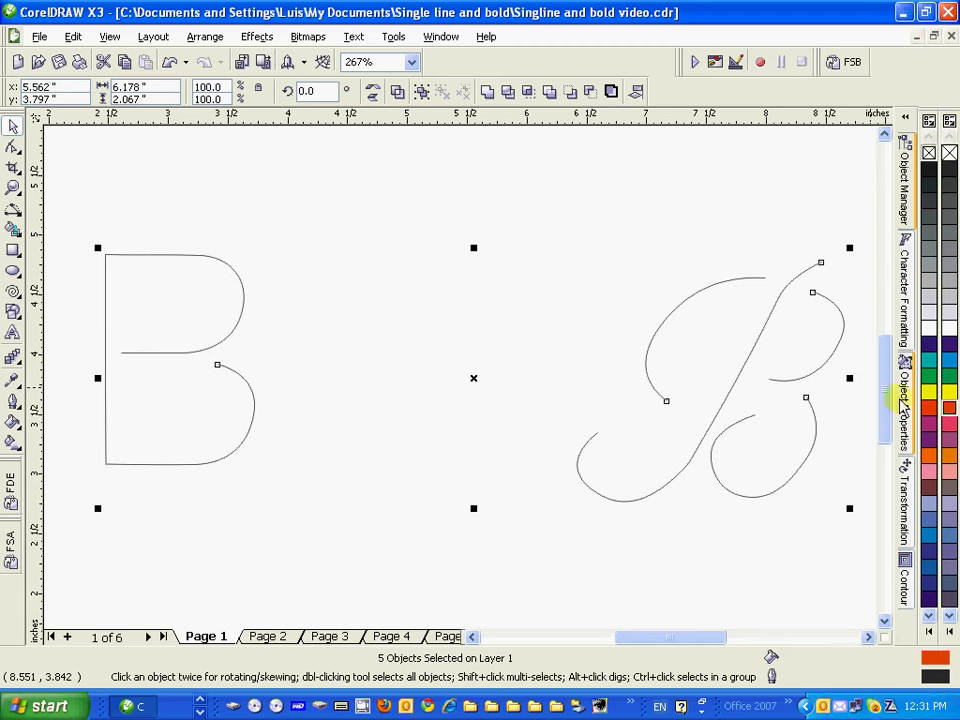
{"action": "left_click_drag", "start_coordinate": [474, 264], "coordinate": [817, 530]}
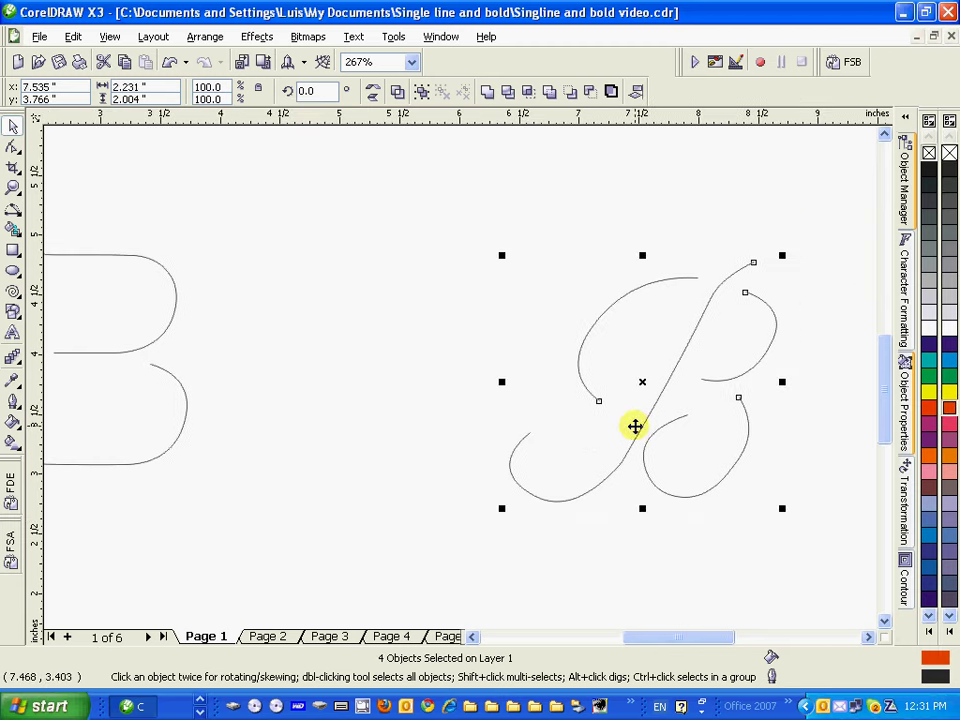
{"action": "left_click_drag", "start_coordinate": [640, 426], "coordinate": [430, 429]}
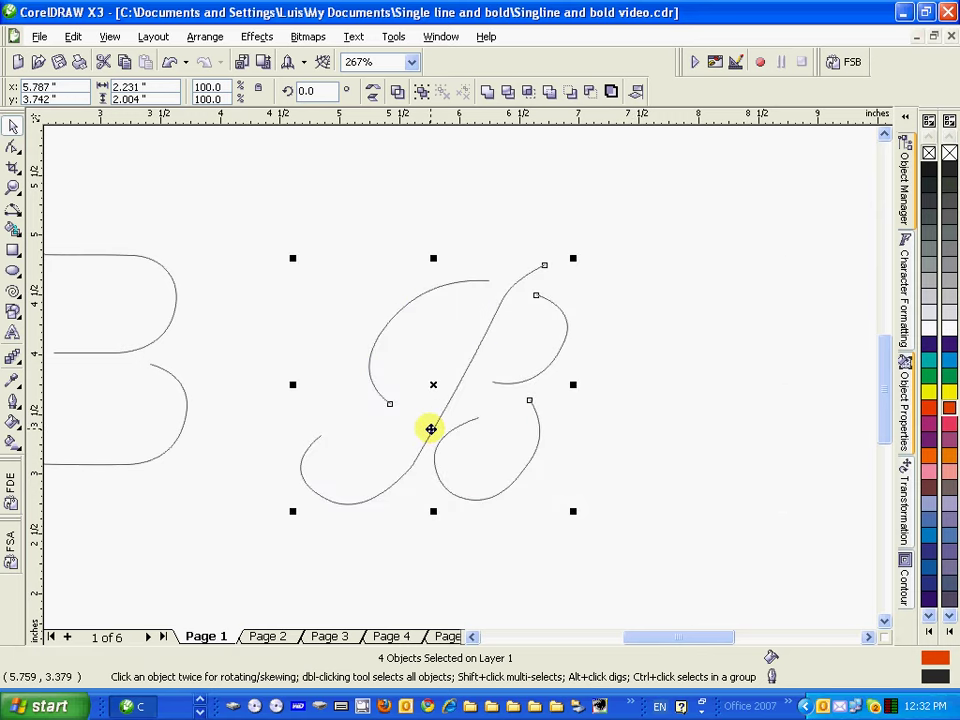
{"action": "scroll", "coordinate": [430, 429], "scroll_direction": "up", "scroll_amount": 1}
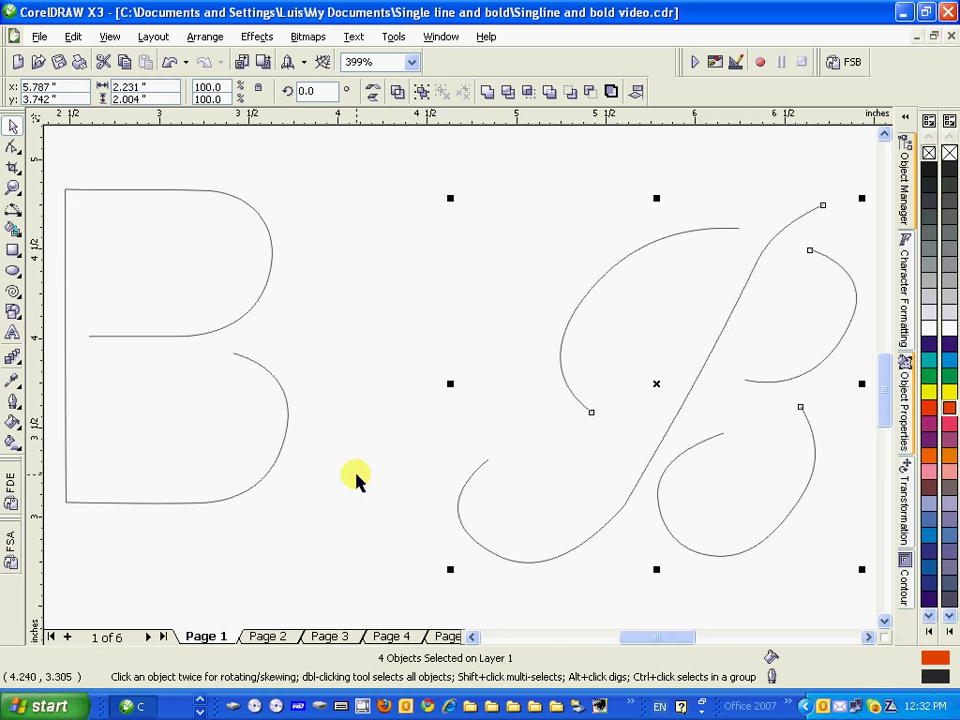
- Open the FDO2Pe dot-fill macro and configure a single dot size of 3.25 mm with fountain object fill
{"action": "left_click", "coordinate": [10, 485]}
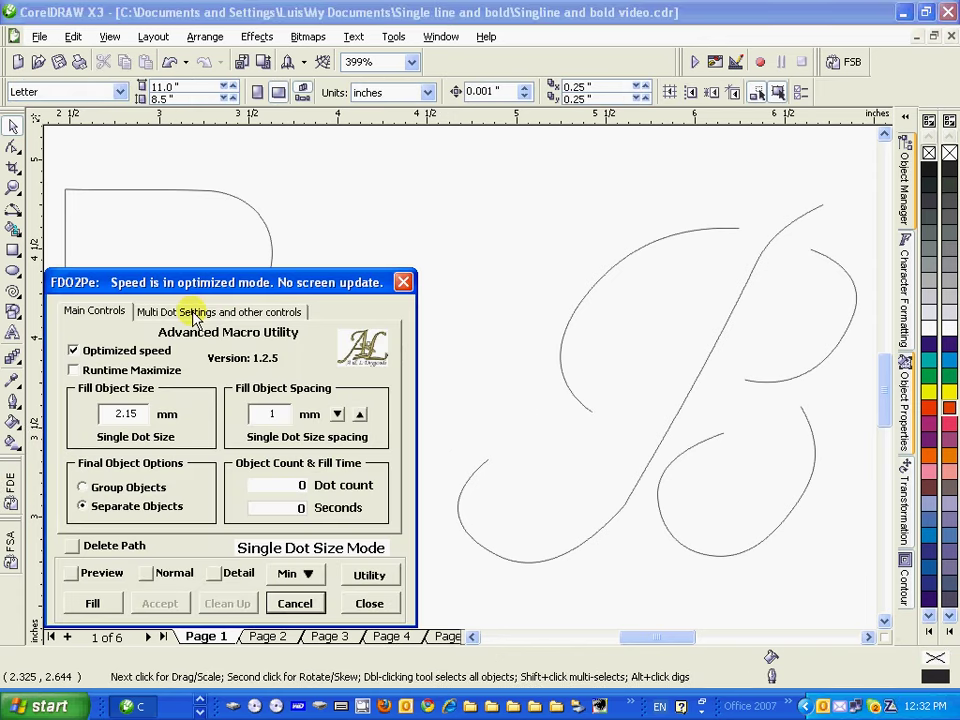
{"action": "double_click", "coordinate": [130, 413]}
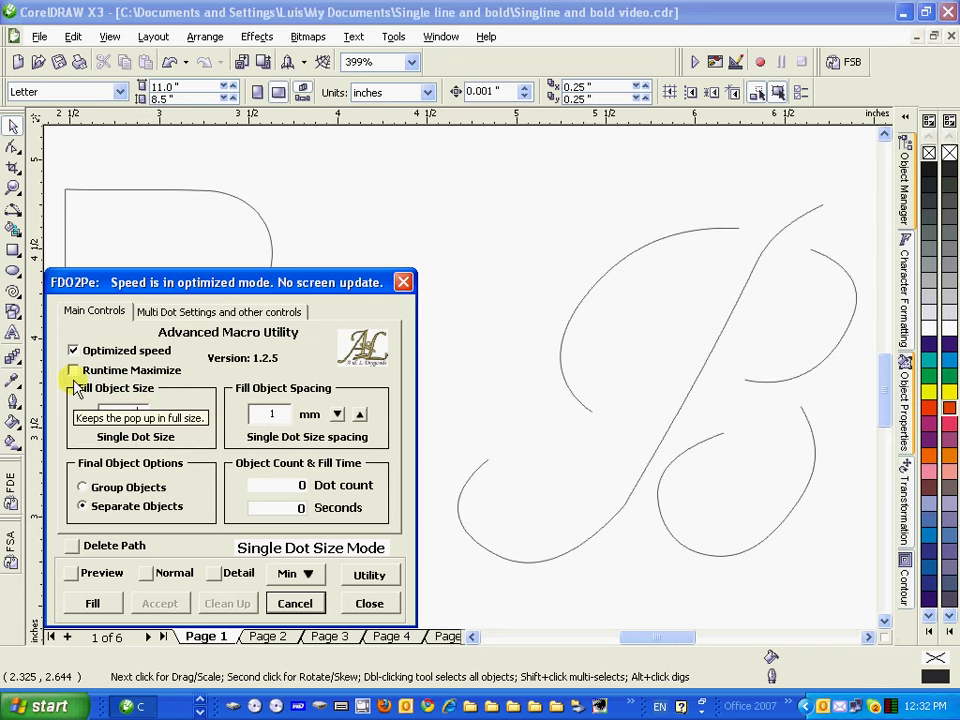
{"action": "type", "text": "3.25"}
{"action": "left_click", "coordinate": [215, 311]}
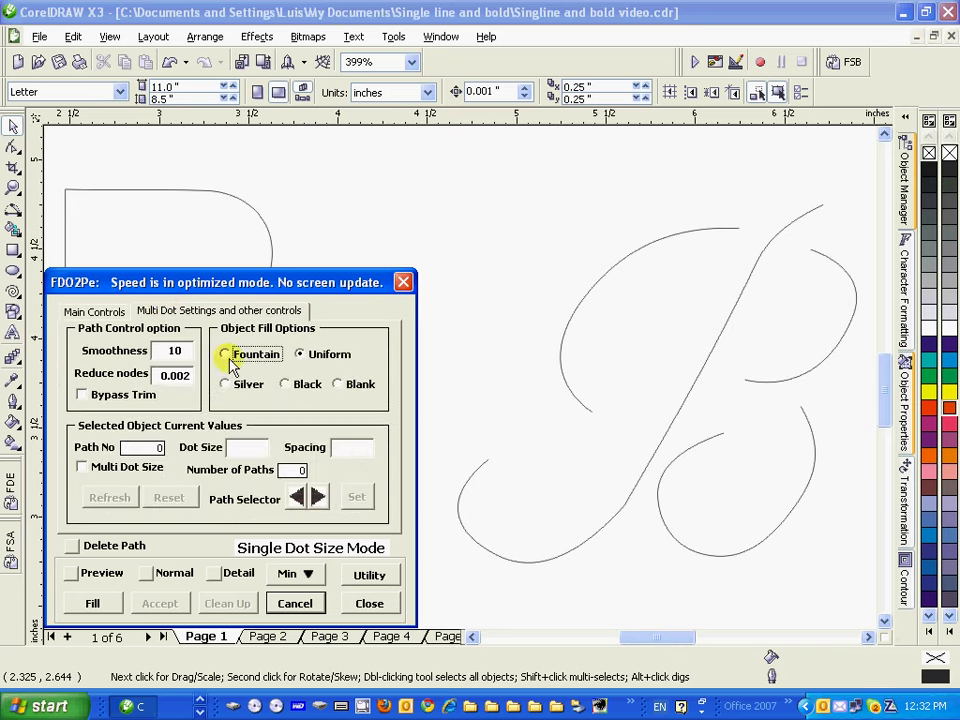
{"action": "left_click", "coordinate": [228, 355]}
- Run the dot fill on the centrelines of both Bs, accepting the Object Manager warning and suppressing it for future runs
{"action": "left_click", "coordinate": [113, 603]}
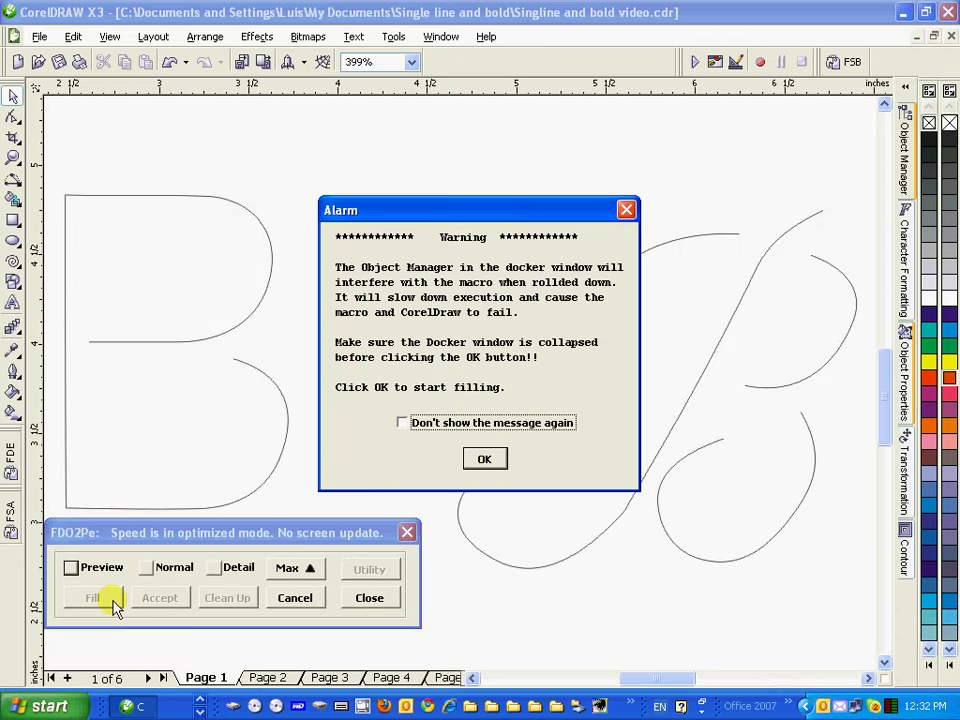
{"action": "left_click", "coordinate": [402, 422]}
{"action": "left_click", "coordinate": [485, 459]}
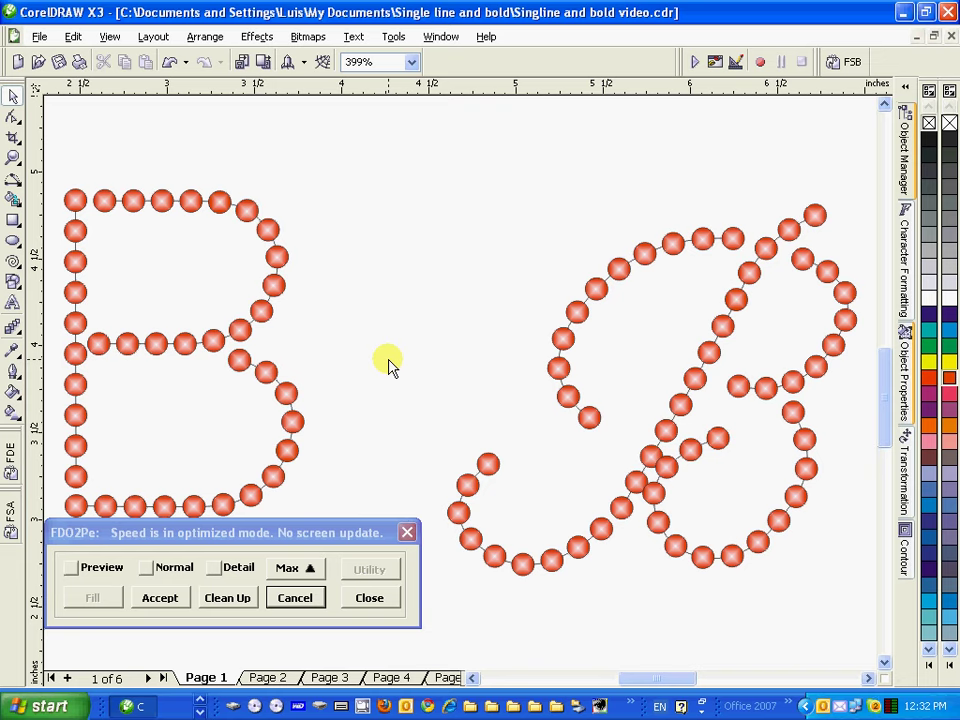
- Move the Ballpark B's lower bowl dots about 0.06 inch right, away from the stem, and preview both dotted letters on a dark background
{"action": "left_click", "coordinate": [658, 480]}
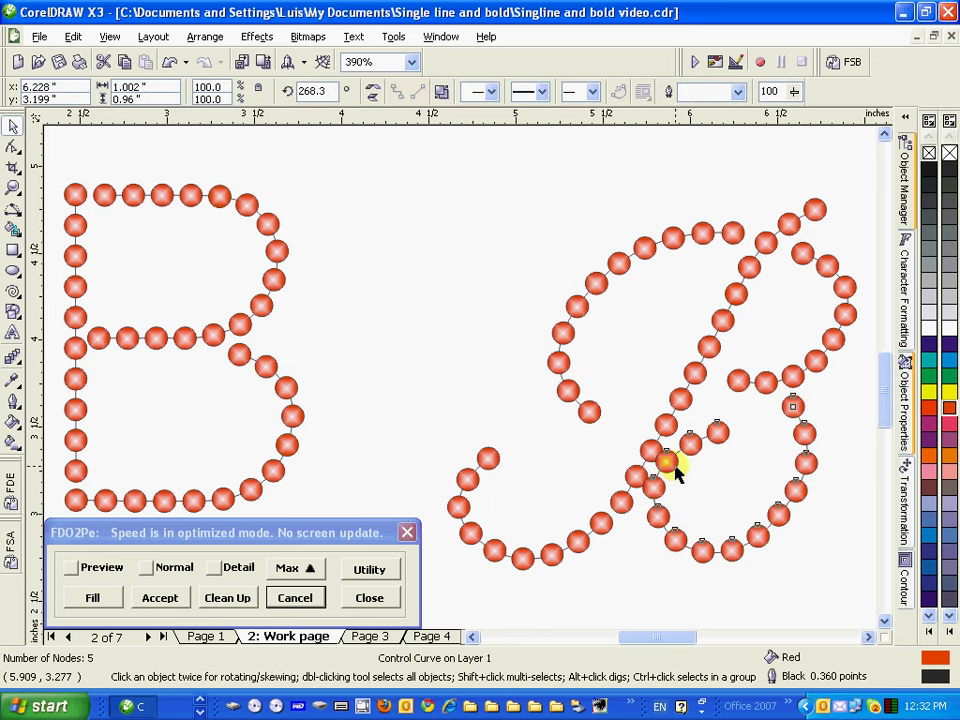
{"action": "left_click_drag", "start_coordinate": [676, 476], "coordinate": [686, 474]}
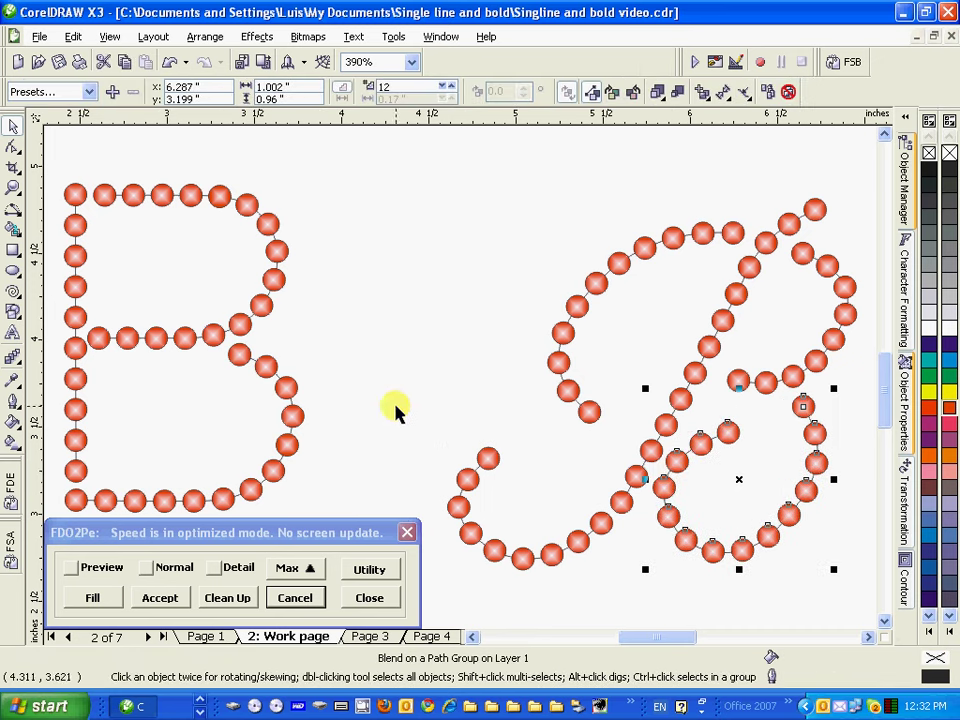
{"action": "left_click", "coordinate": [400, 355]}
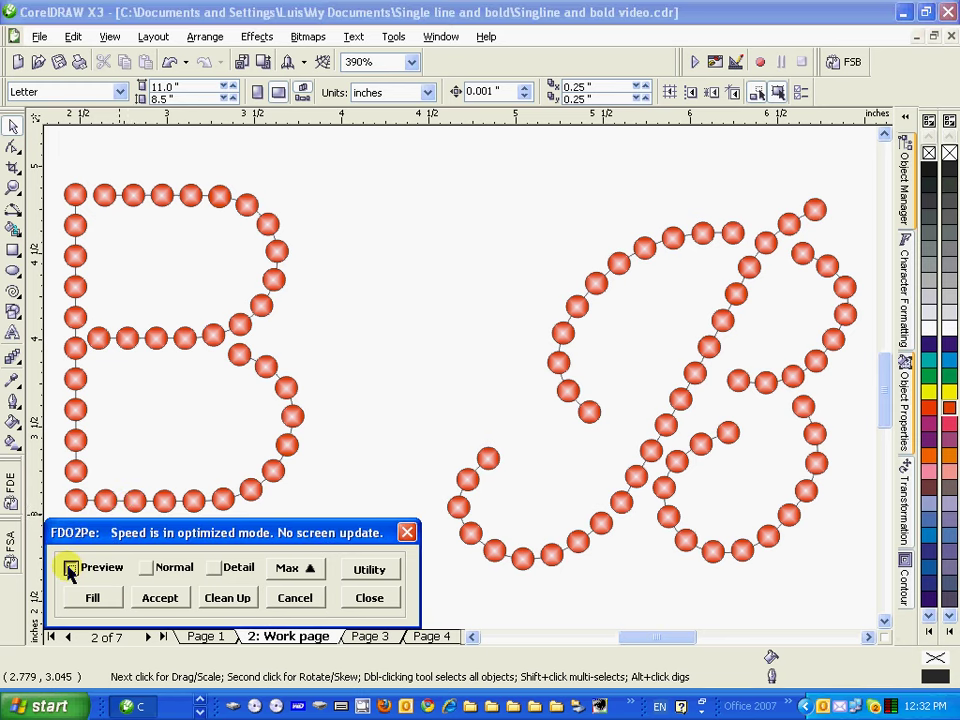
{"action": "left_click", "coordinate": [70, 568]}
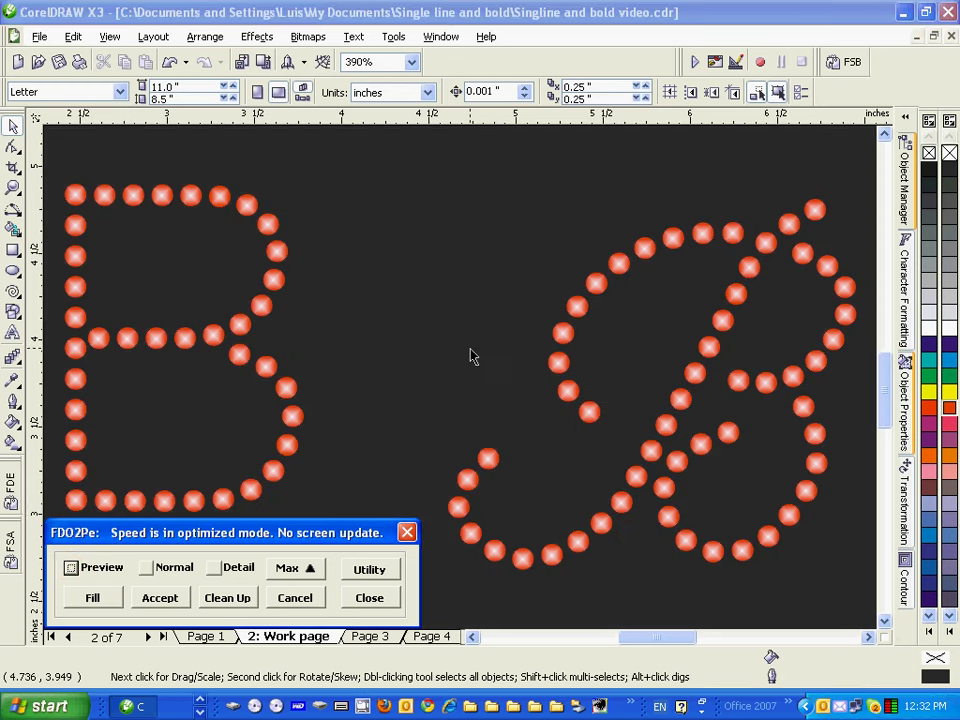
{"action": "scroll", "coordinate": [472, 357], "scroll_direction": "down", "scroll_amount": 3}
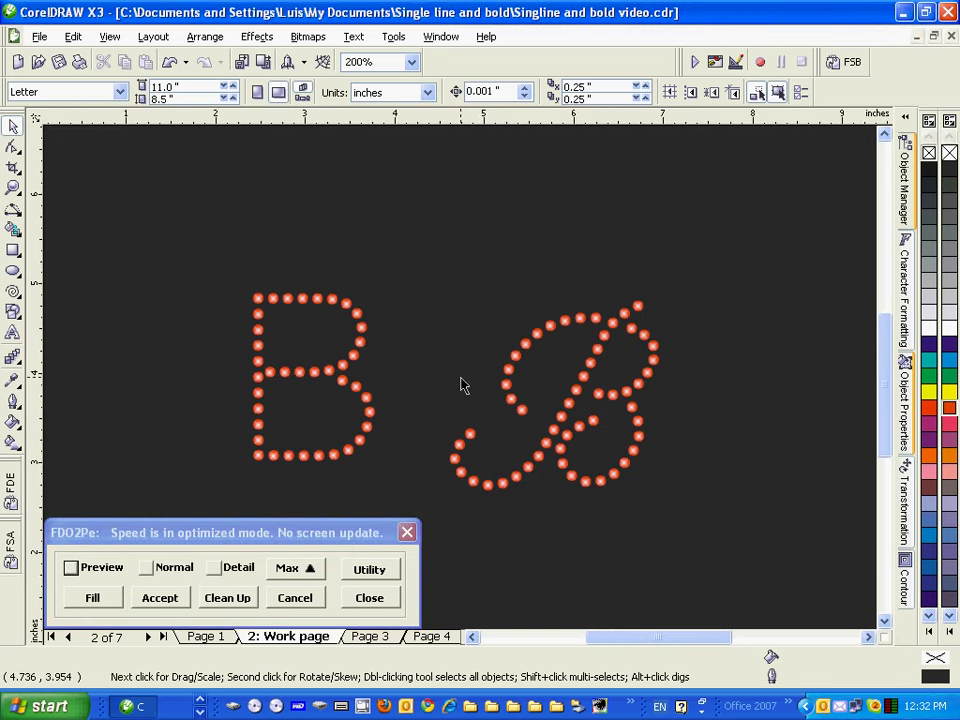